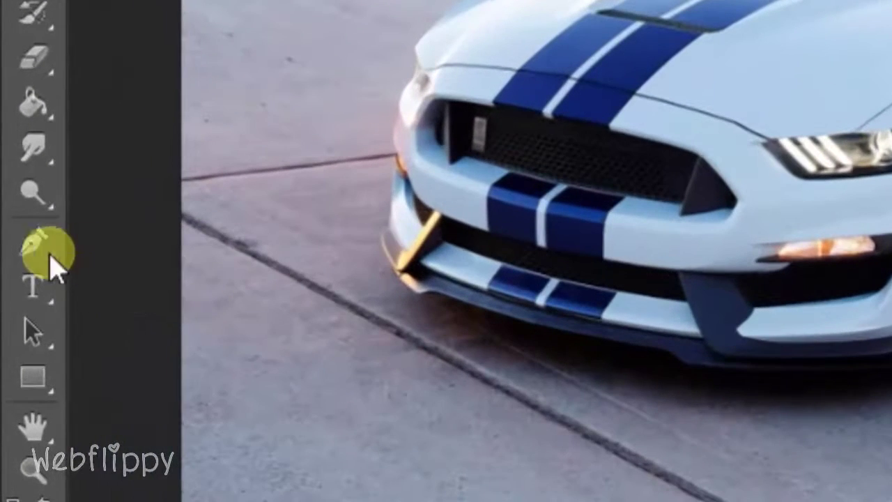
Switch to the Pen Tool, zoom in, and place the first anchor on the car's front edge.
right_click(49, 256)
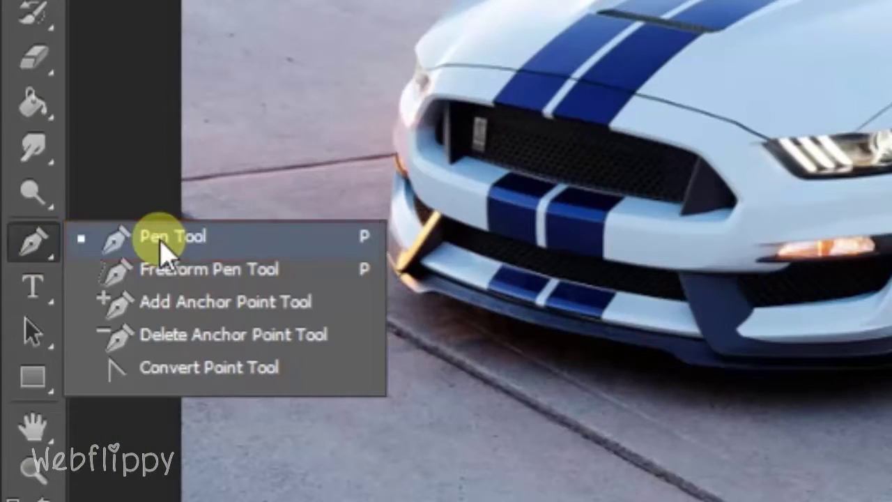
left_click(162, 240)
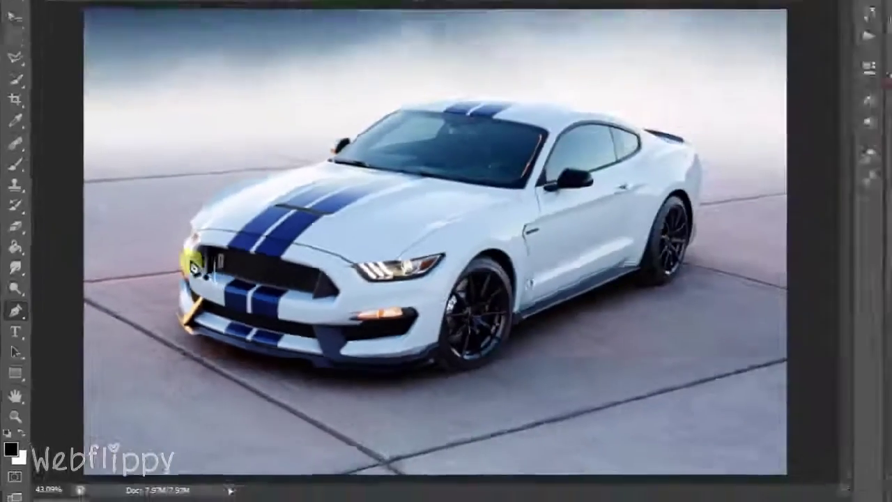
scroll(154, 273, "up", 3)
scroll(158, 273, "up", 2)
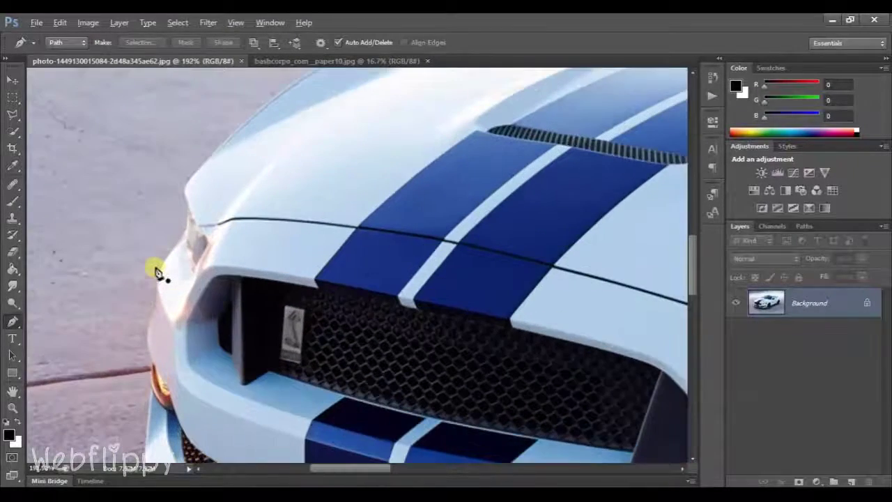
left_click(156, 287)
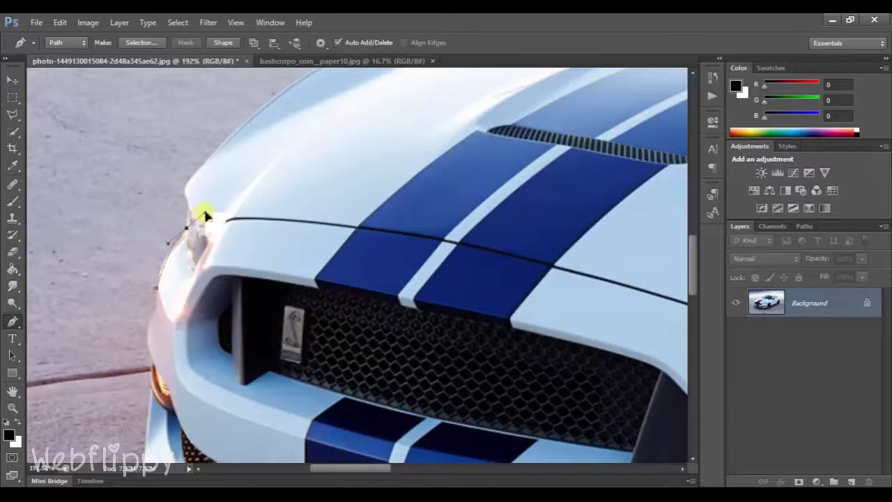
Trace the path along the bumper and hood toward the roof, converting anchors to corners.
key("alt")
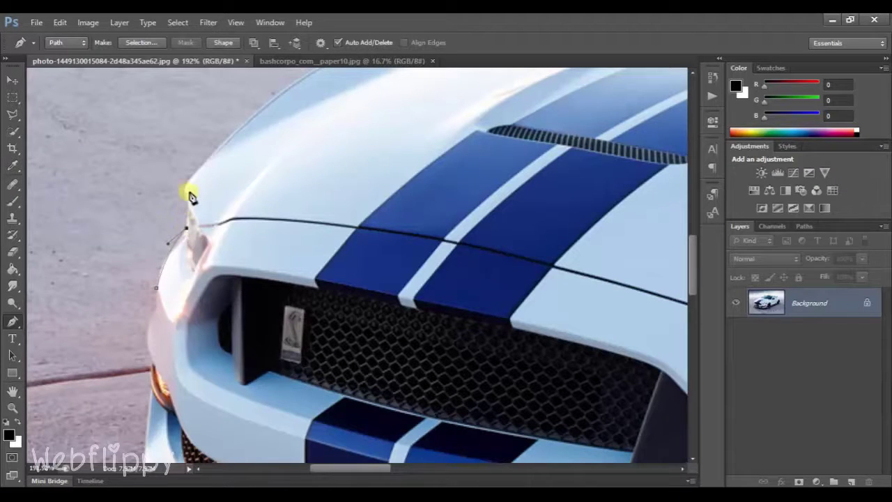
key("alt")
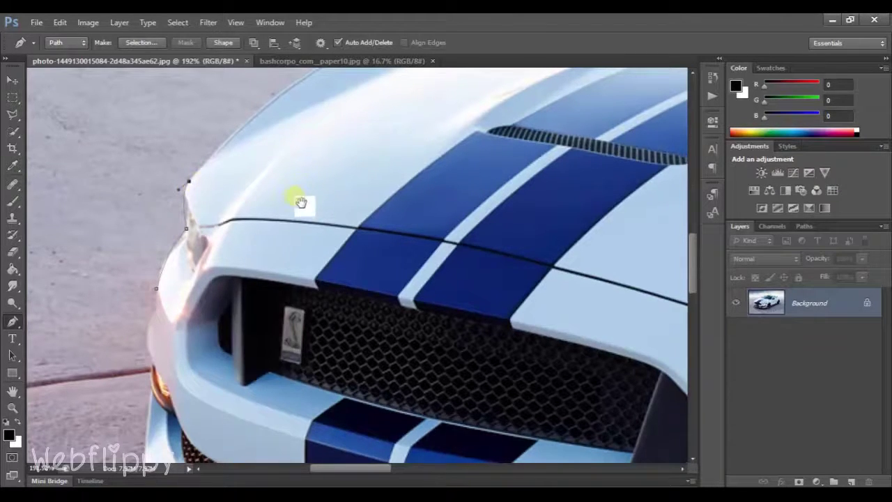
left_click_drag(294, 199, 232, 326)
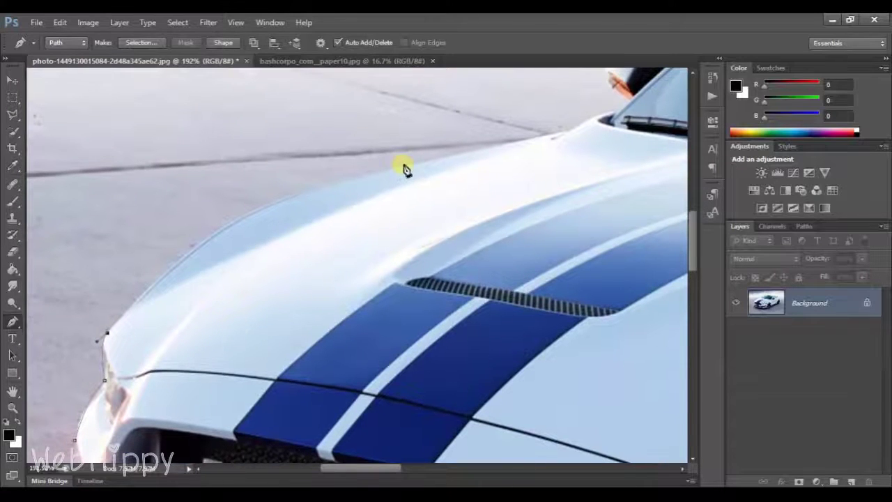
mouse_move(403, 167)
left_mouse_down()
mouse_move(571, 160)
mouse_move(600, 136)
left_mouse_up()
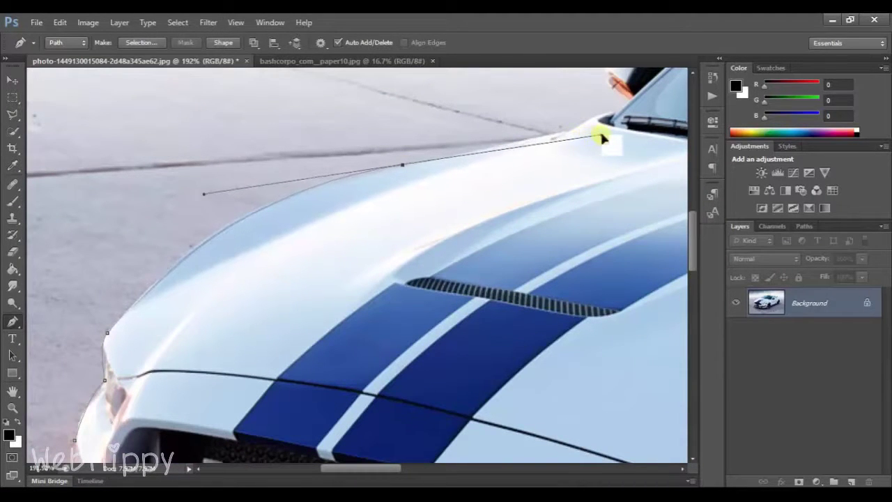
key("alt")
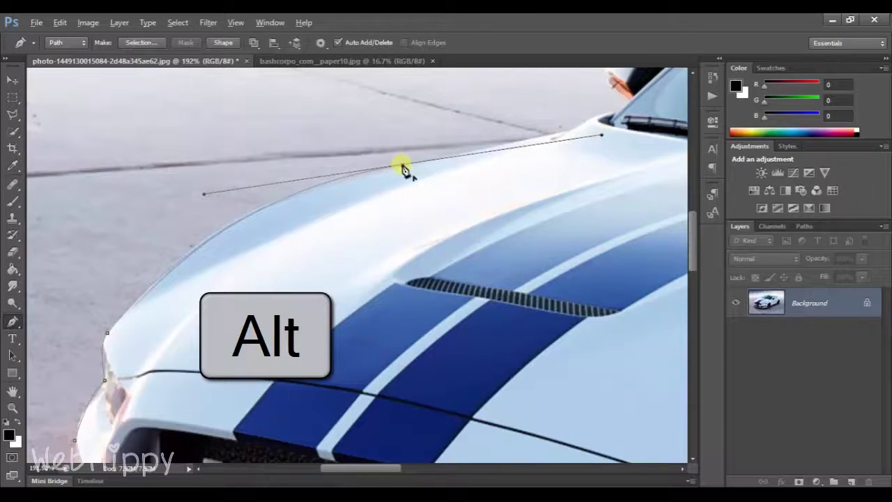
left_click(403, 166, "alt")
scroll(418, 265, "right", 5)
scroll(317, 293, "up", 3)
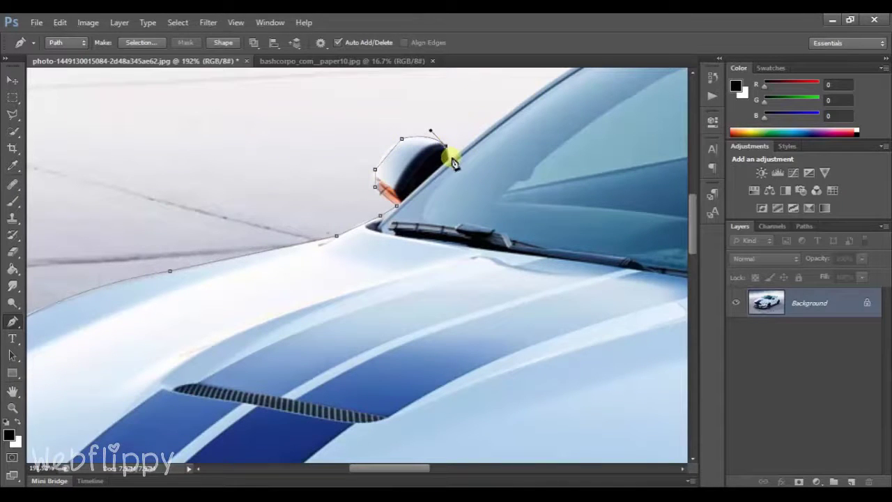
left_click_drag(528, 153, 302, 342)
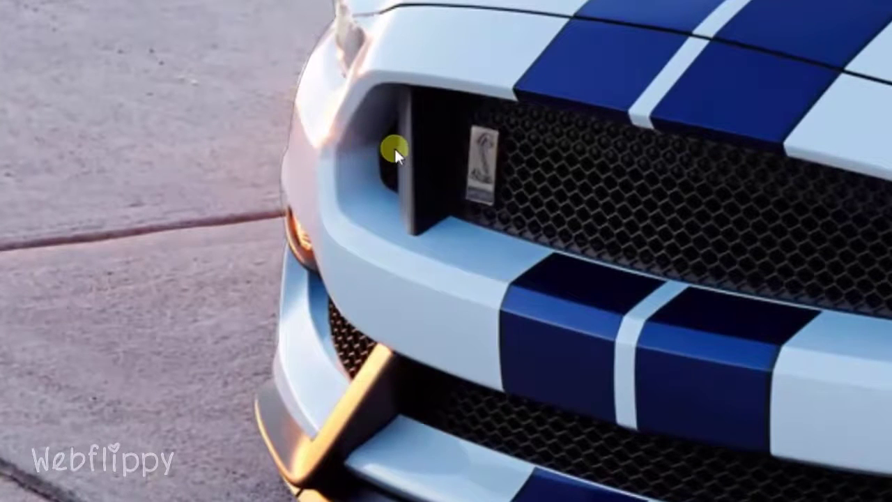
Turn the car path into a 0-feather selection and mask Layer 0 with it.
right_click(395, 148)
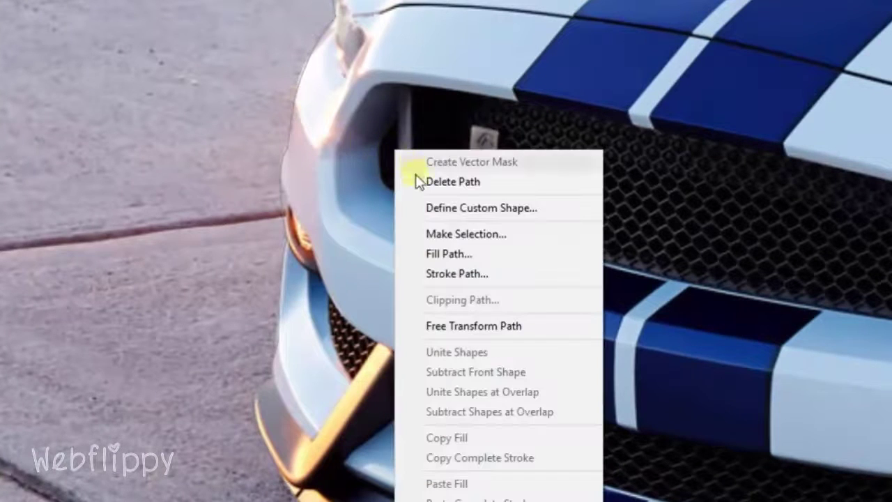
left_click(446, 234)
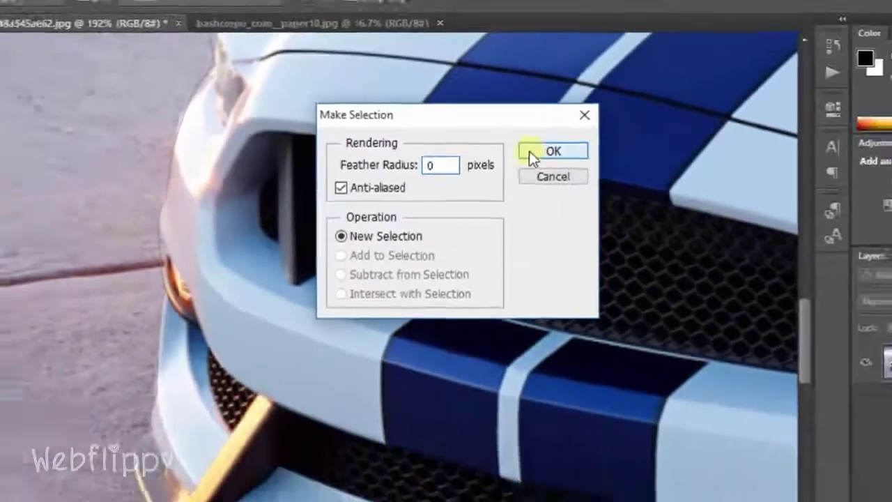
left_click(529, 151)
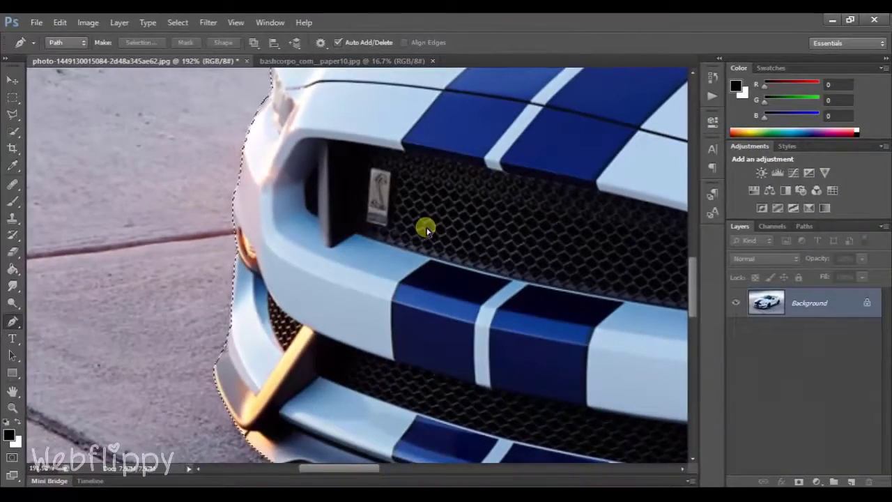
key("ctrl+0")
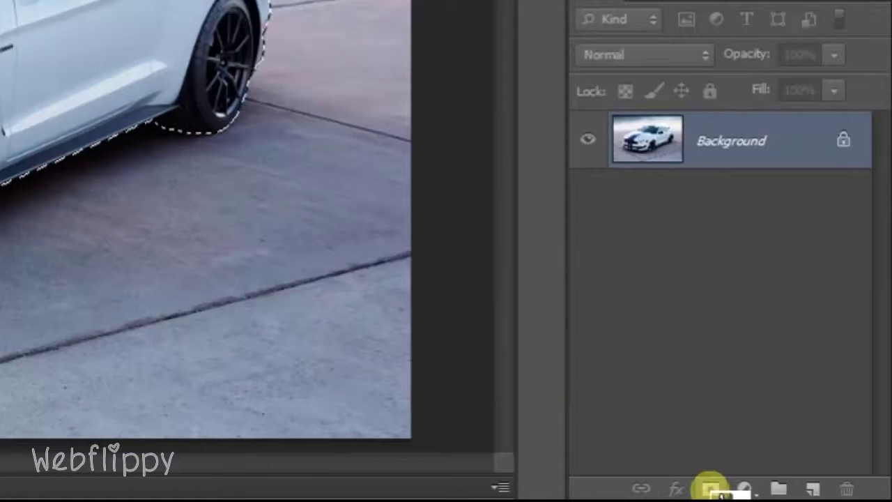
left_click(711, 487)
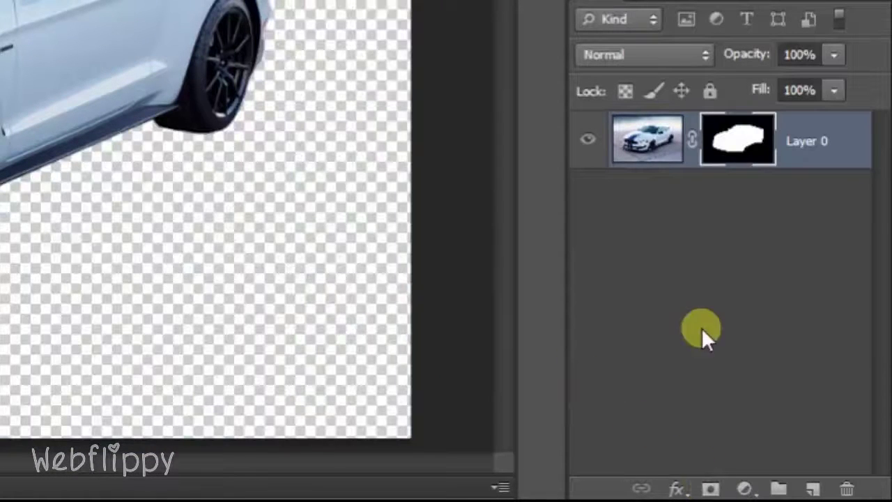
left_click(655, 157)
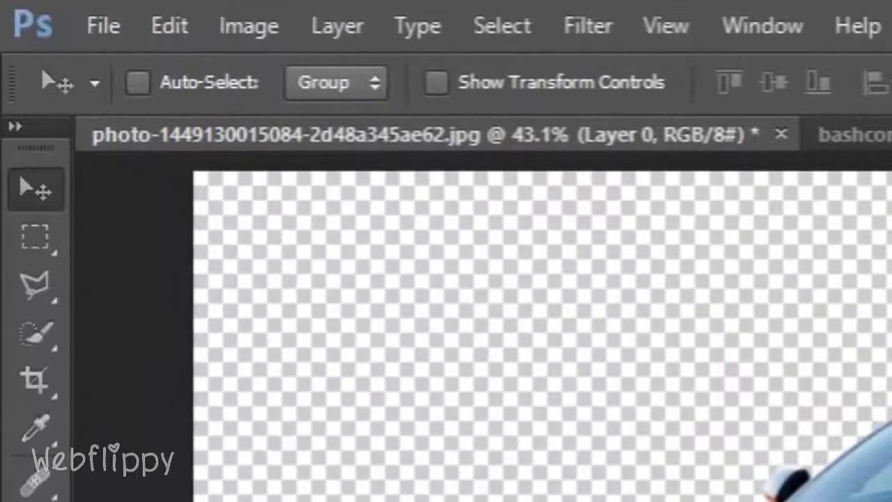
Desaturate the car layer and apply Stylize › Find Edges for a line sketch.
left_click(264, 31)
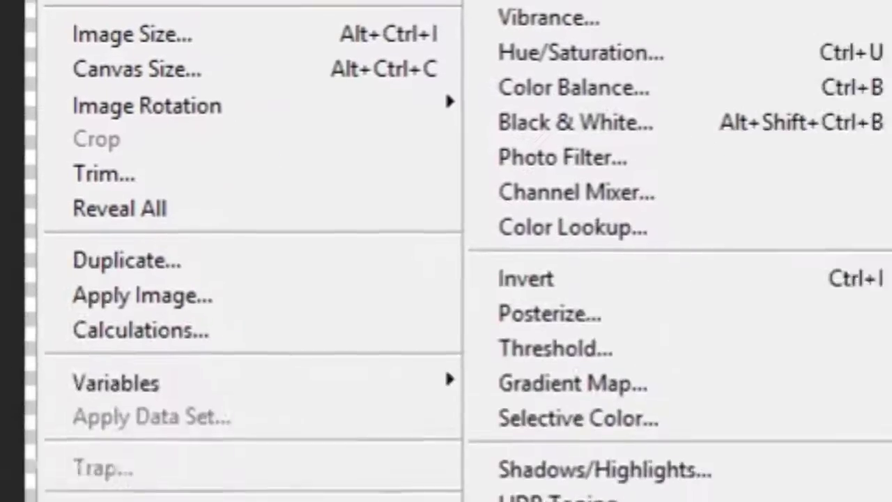
mouse_move(146, 122)
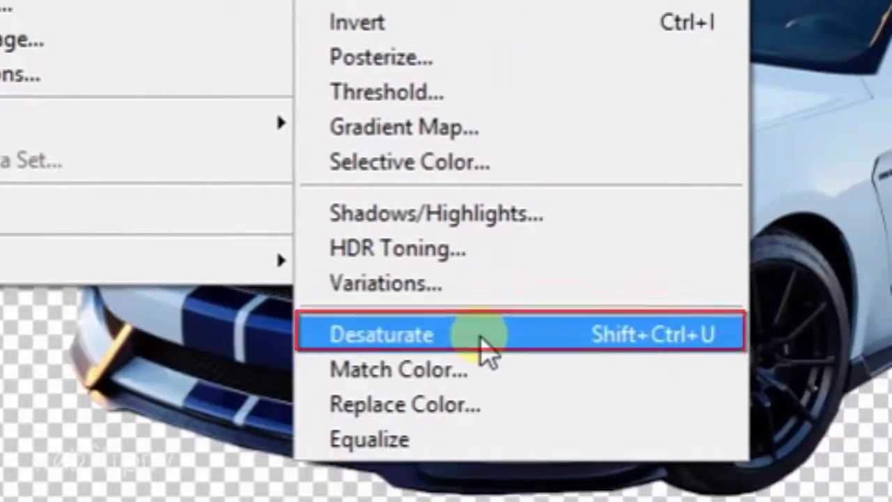
left_click(485, 349)
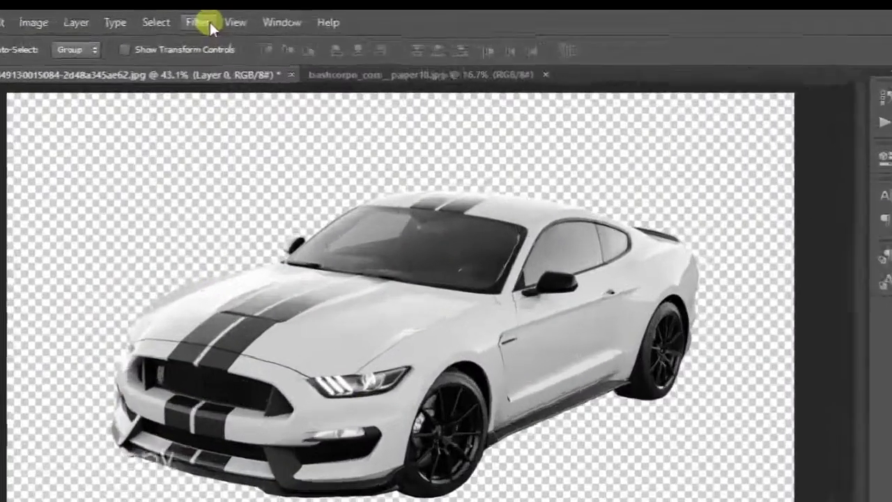
left_click(208, 22)
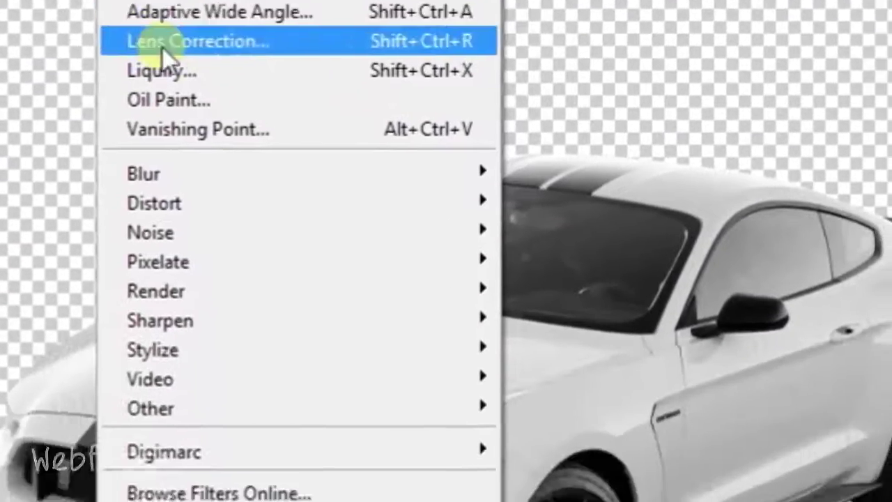
mouse_move(276, 257)
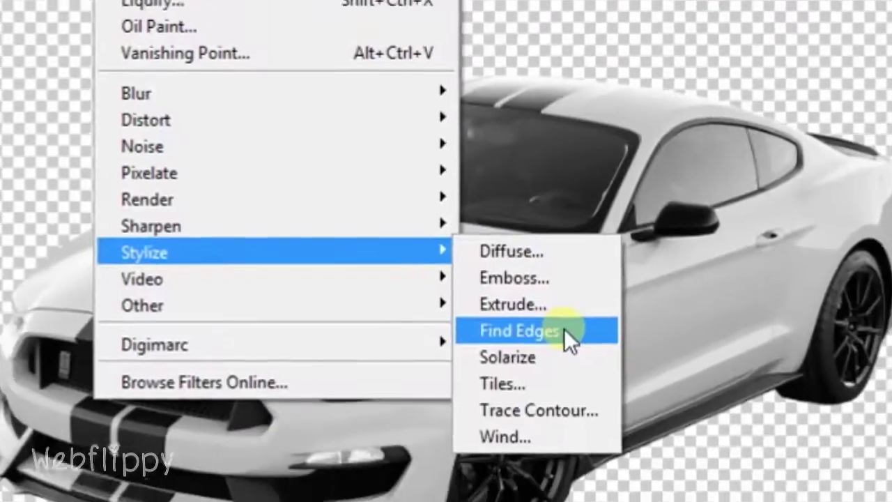
left_click(596, 344)
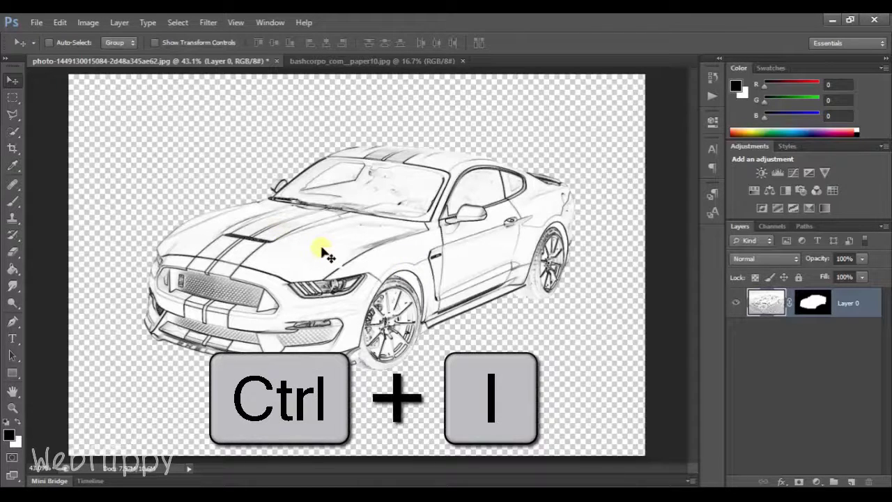
Invert the sketch to white lines on black and add a Stroke layer style.
key("ctrl+i")
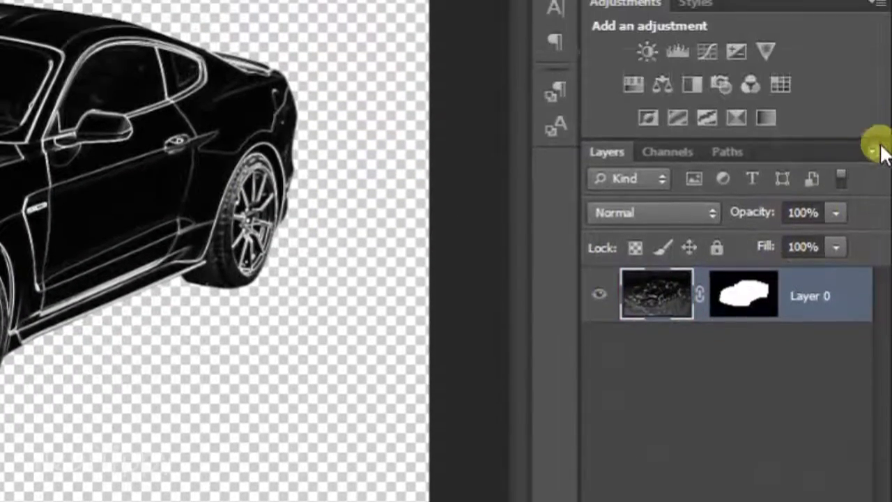
left_click(882, 148)
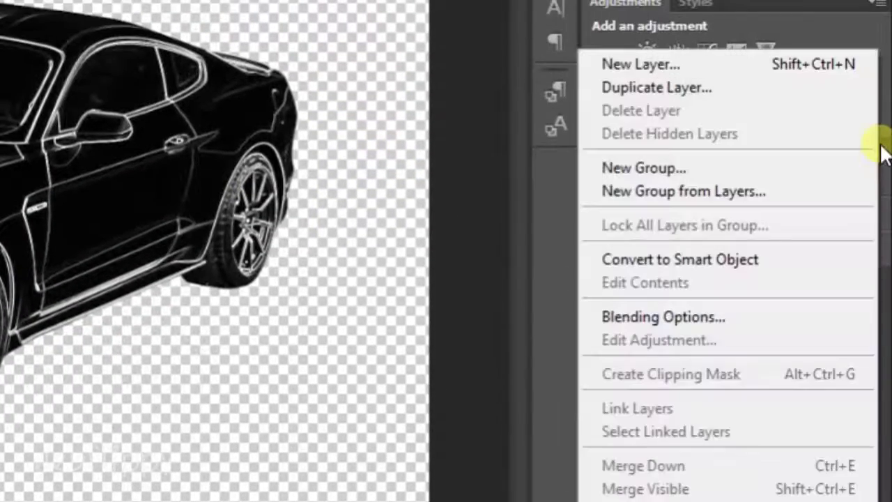
left_click(778, 311)
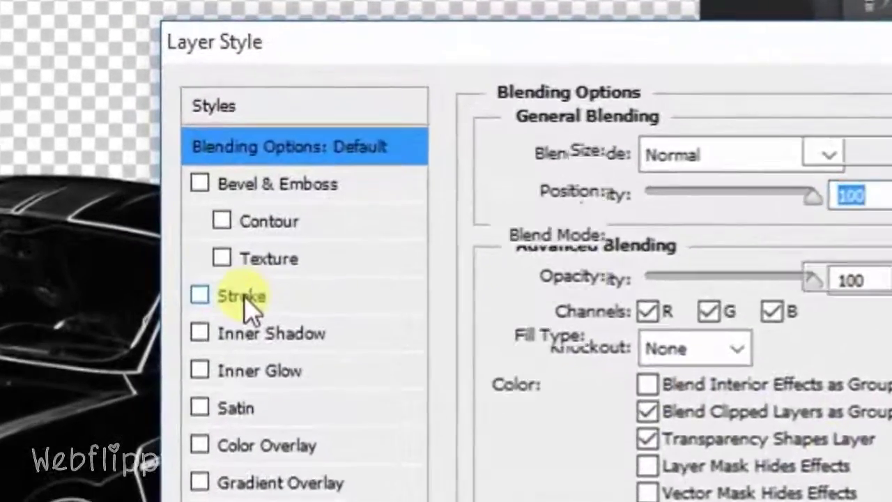
left_click(269, 299)
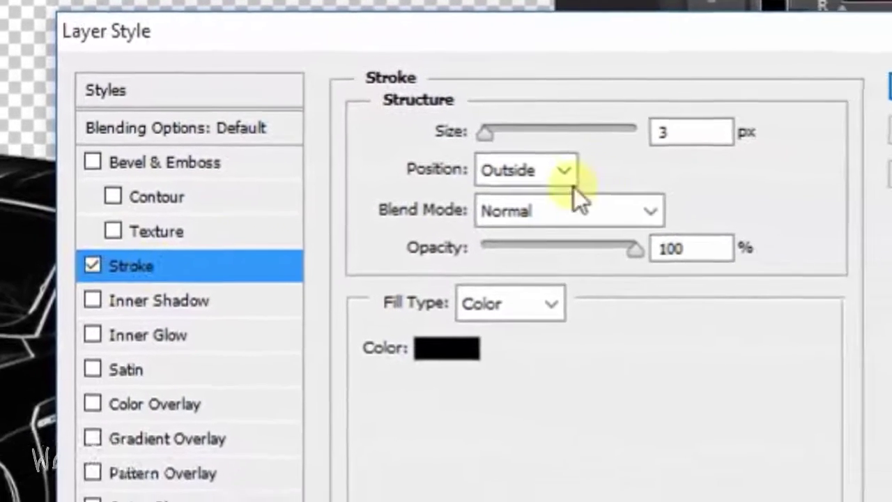
Set the stroke to 5 px, Outside position, white (ffffff) colour, and apply it.
double_click(605, 125)
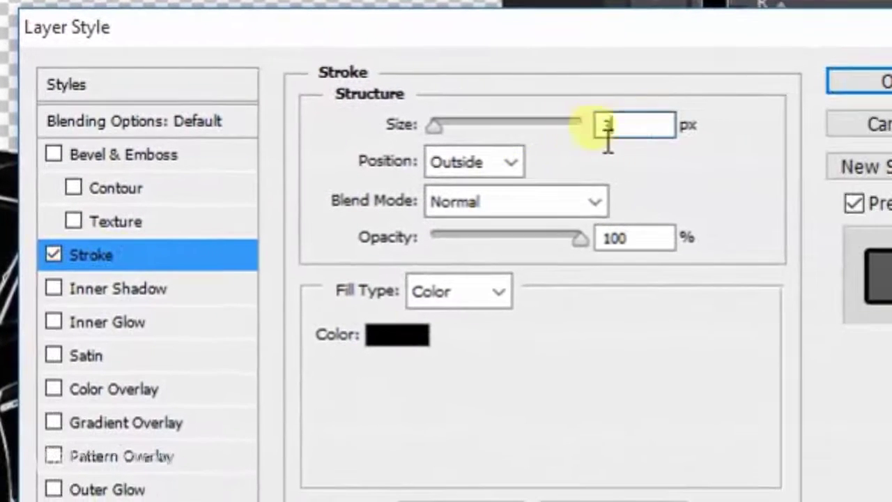
type("5")
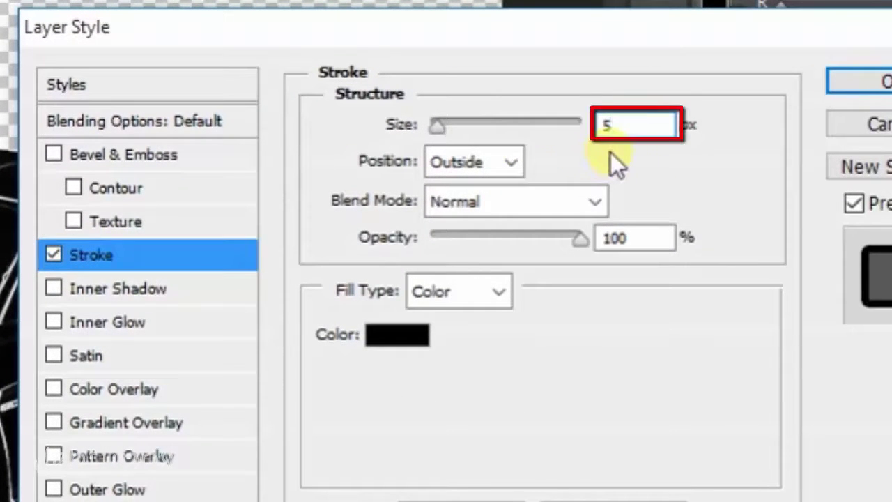
left_click(513, 162)
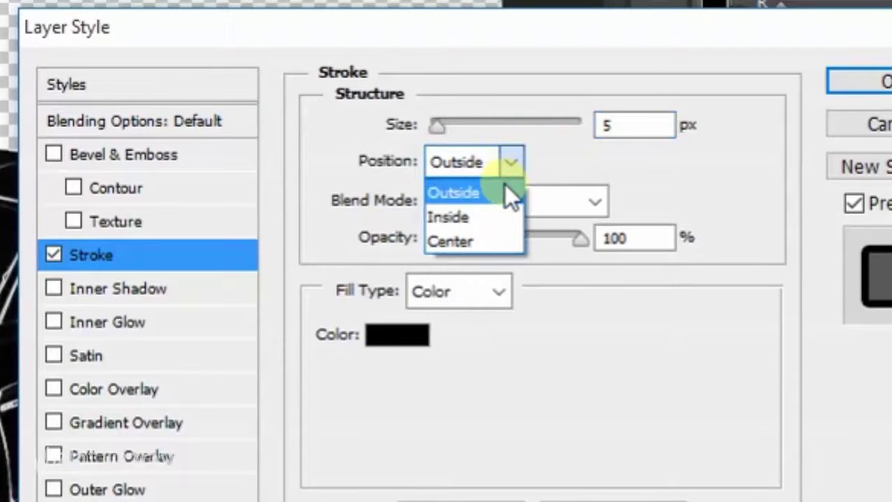
left_click(504, 183)
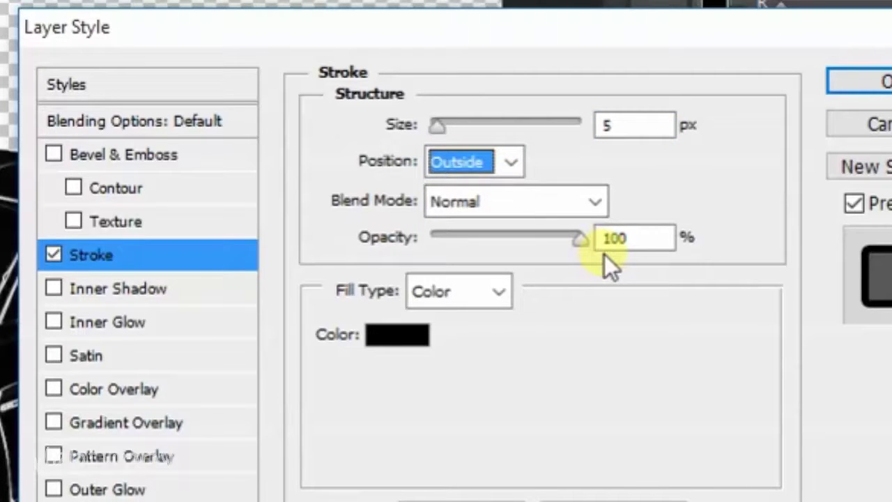
left_click(409, 338)
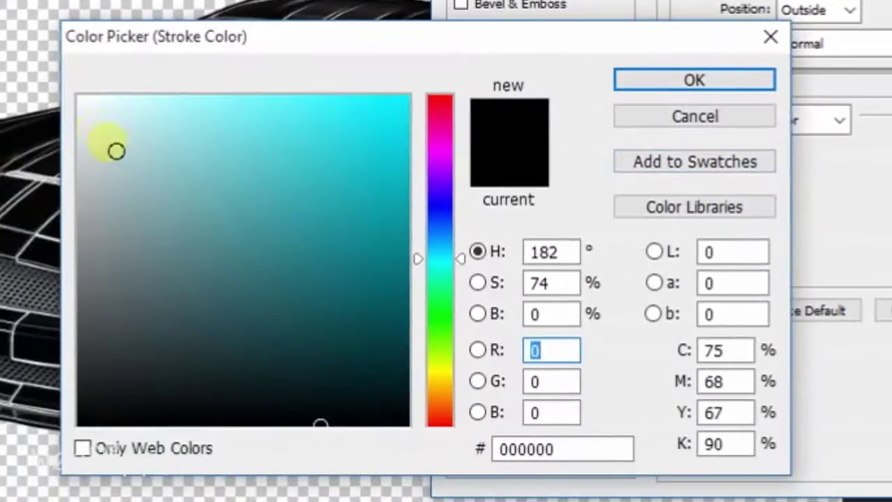
left_click_drag(37, 179, 0, 103)
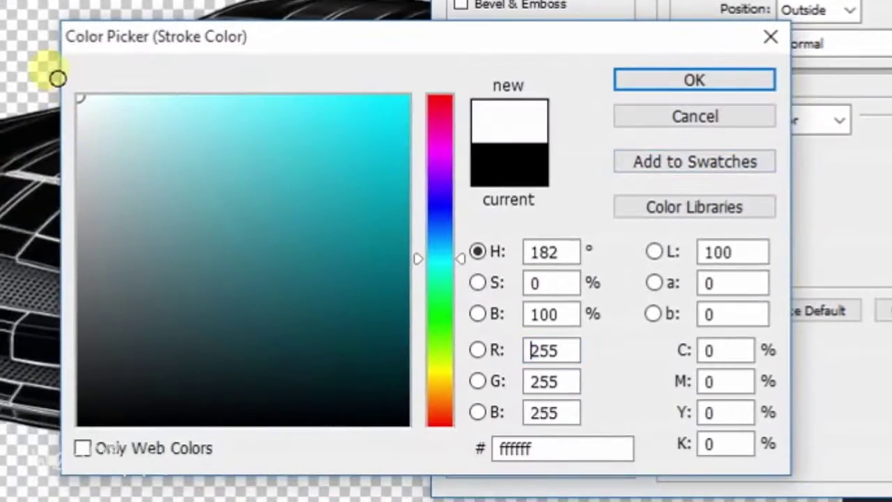
left_click(654, 71)
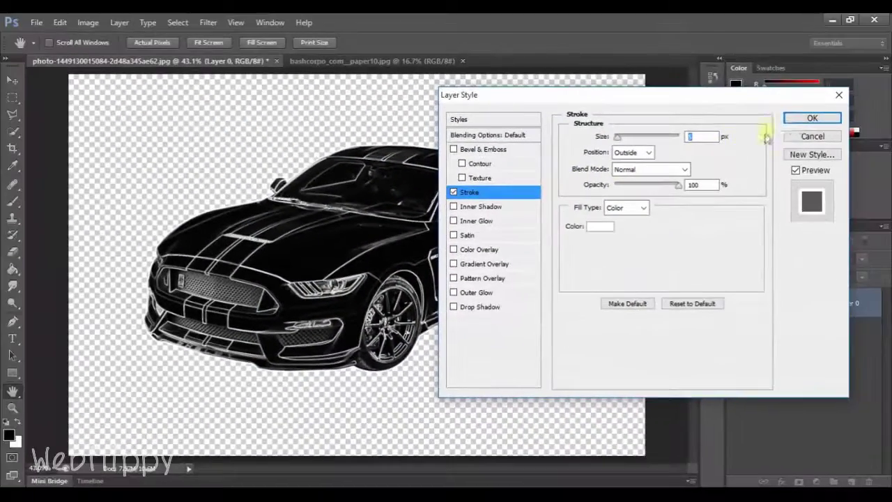
left_click(790, 122)
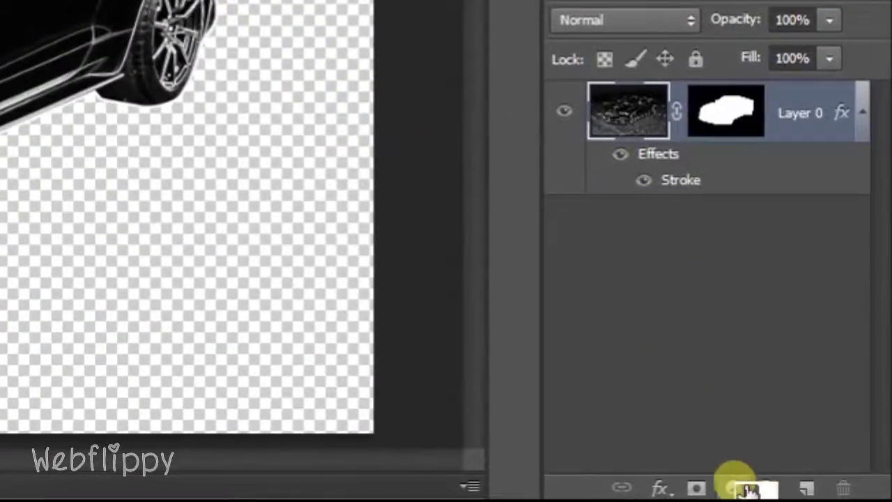
Add a #000130 Solid Color fill layer and set its blend mode to Screen.
left_click(731, 488)
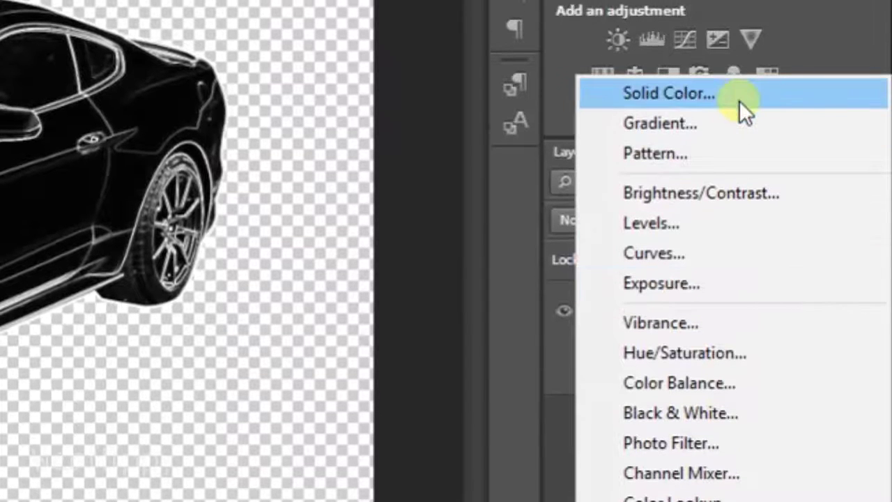
left_click(738, 100)
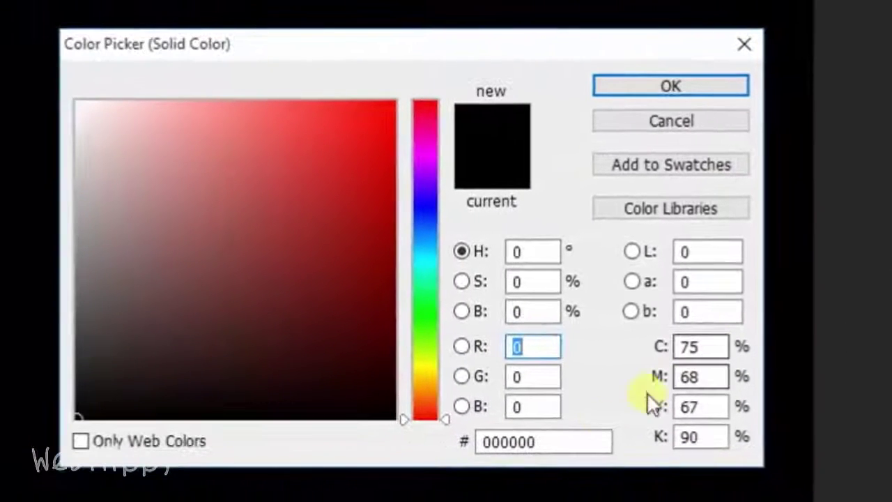
left_click_drag(572, 444, 496, 453)
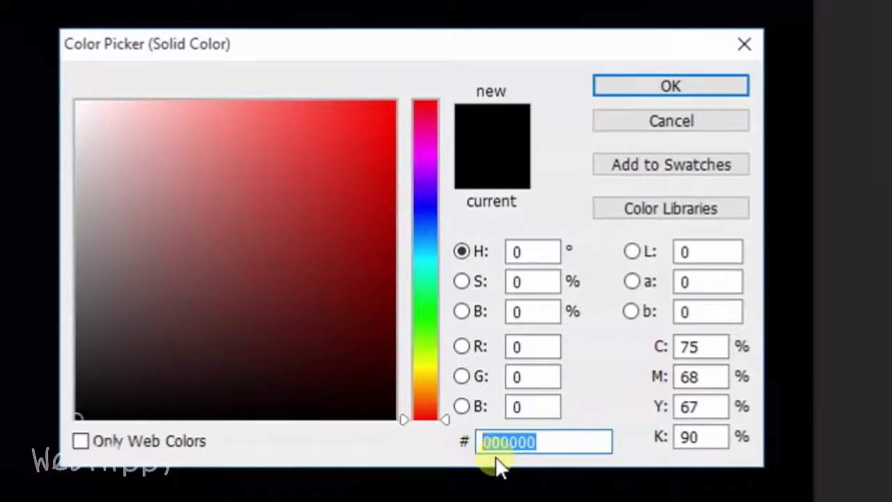
type("00")
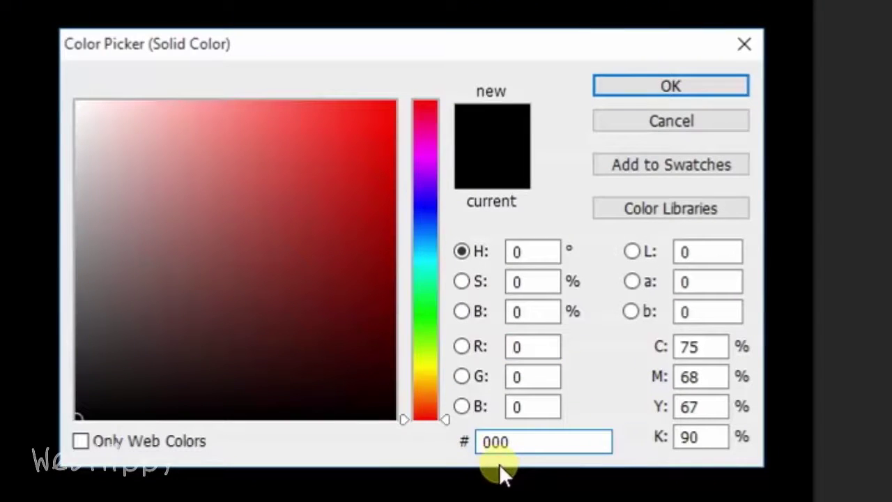
type("130")
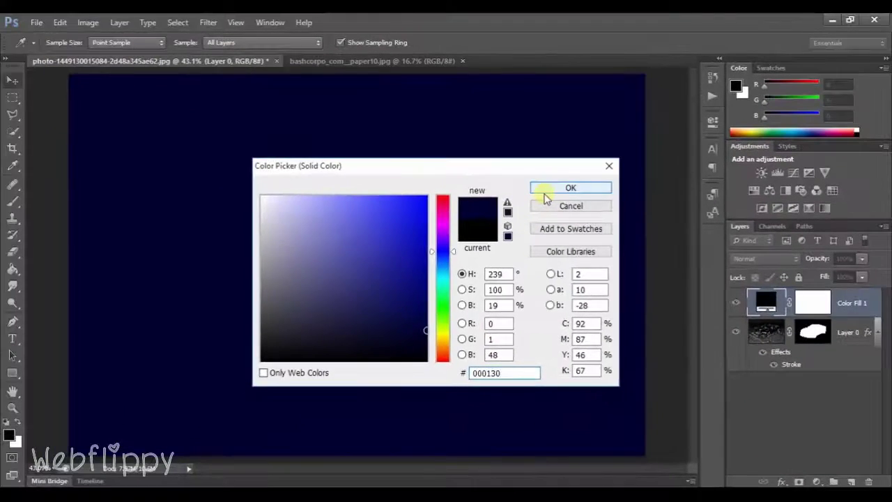
left_click(546, 197)
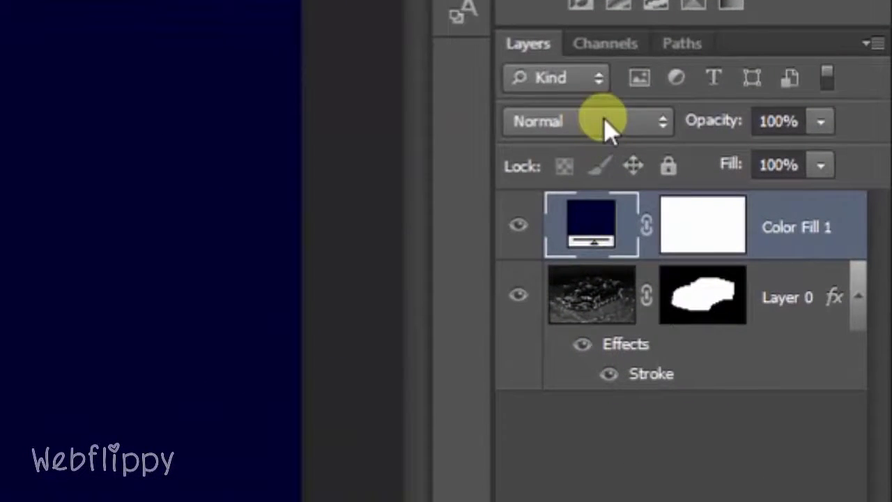
left_click(606, 126)
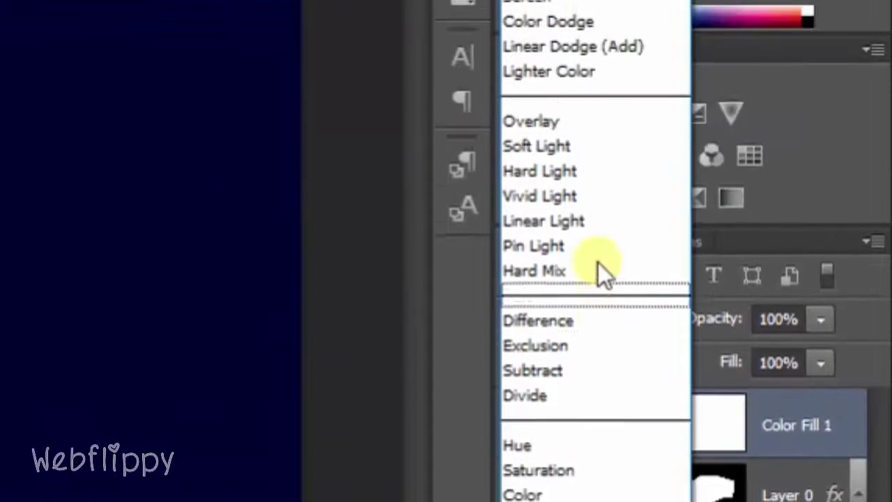
left_click(590, 175)
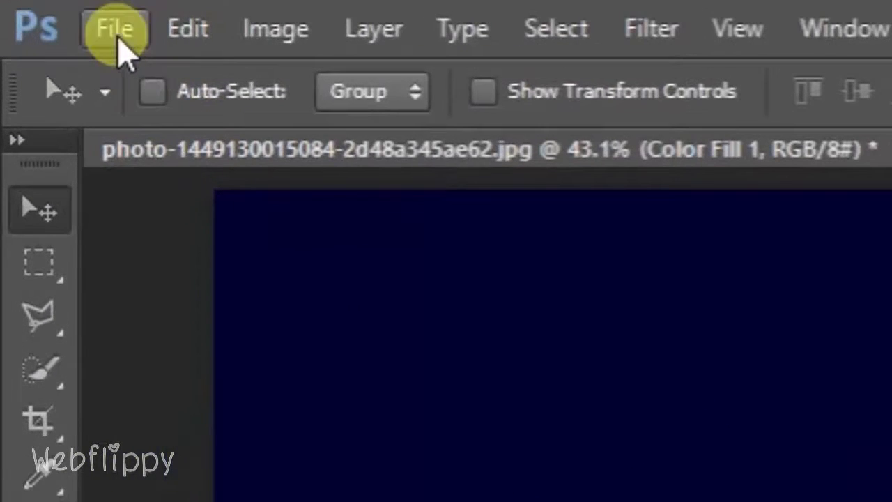
Create a new 100×100 px, 300 ppi CMYK document.
left_click(37, 24)
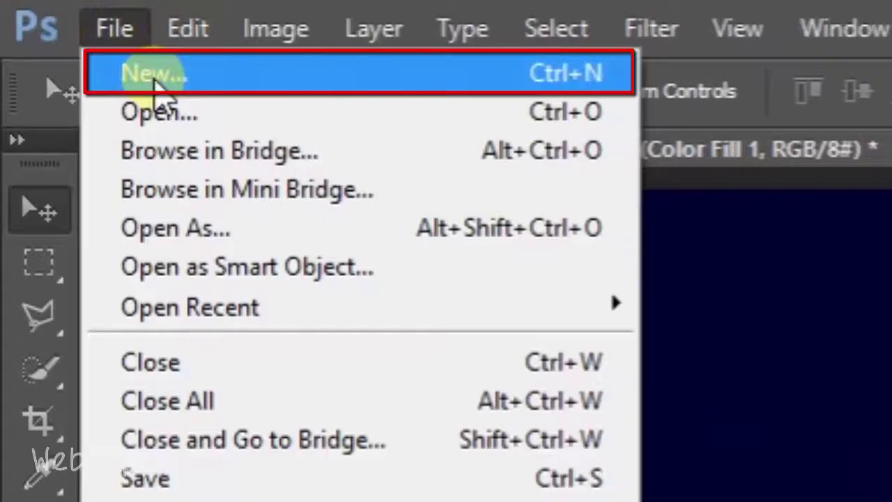
left_click(154, 75)
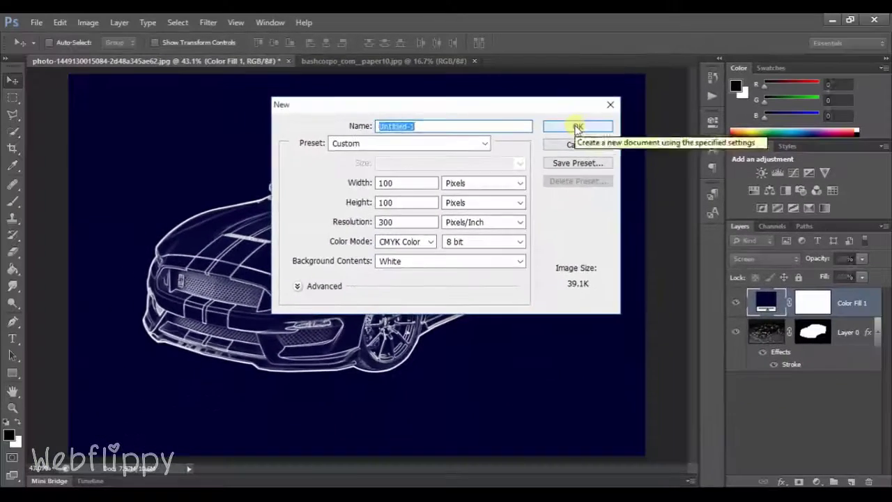
left_click(568, 128)
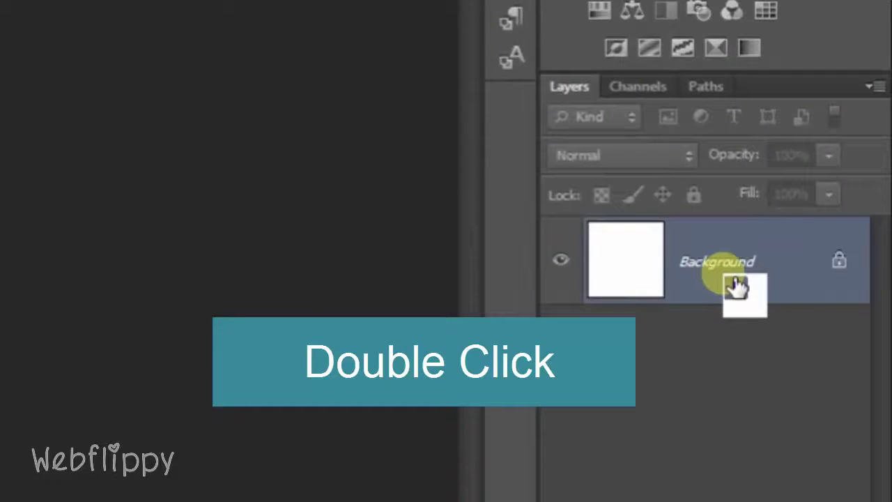
Convert the locked Background into an ordinary Layer 0.
double_click(736, 285)
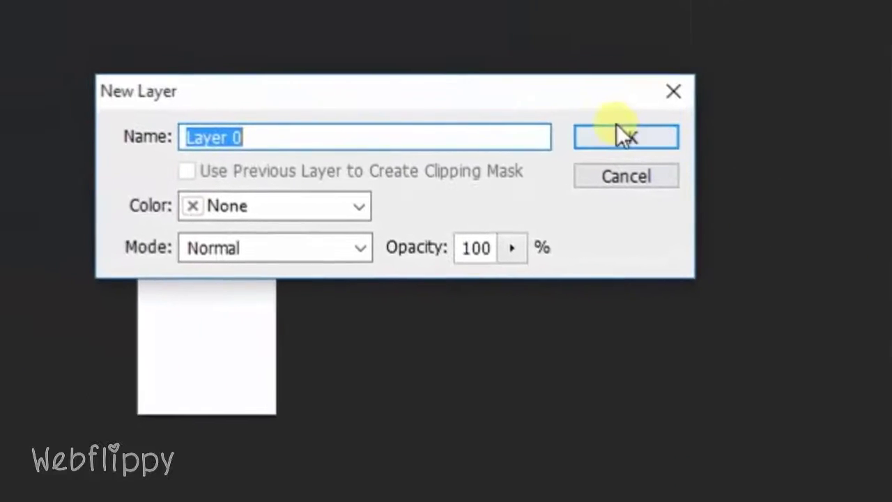
left_click(631, 131)
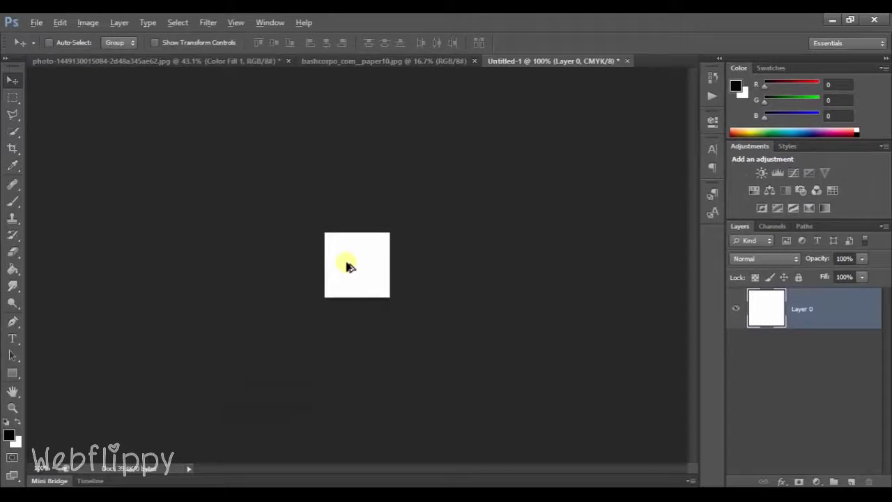
scroll(348, 265, "up", 2)
scroll(348, 265, "up", 3)
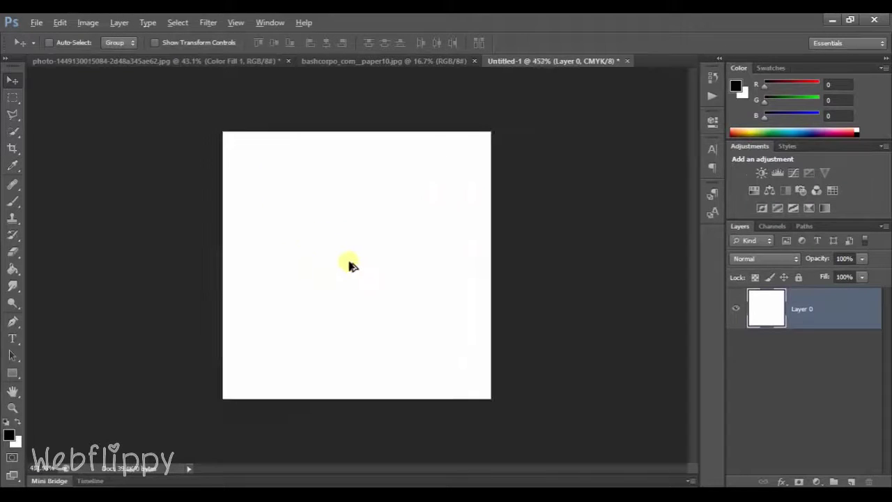
scroll(350, 265, "up", 2)
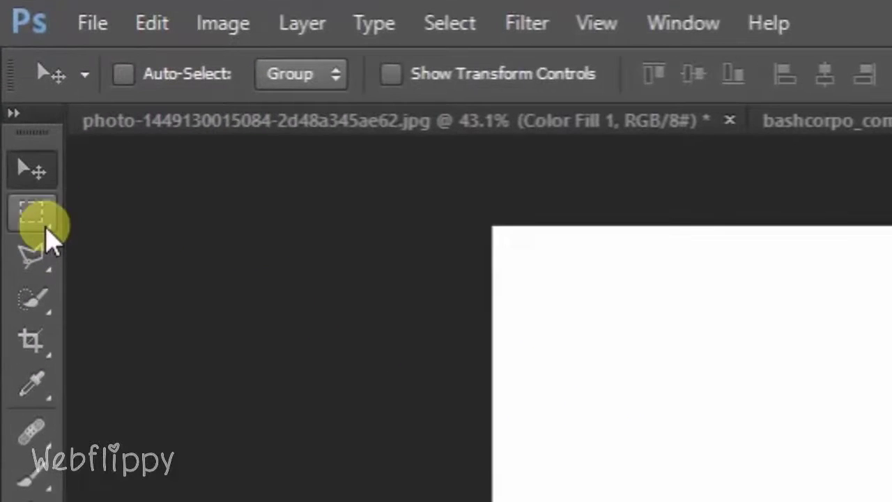
Marquee-select all but a thin top-left edge, delete it, and deselect.
left_click(46, 227)
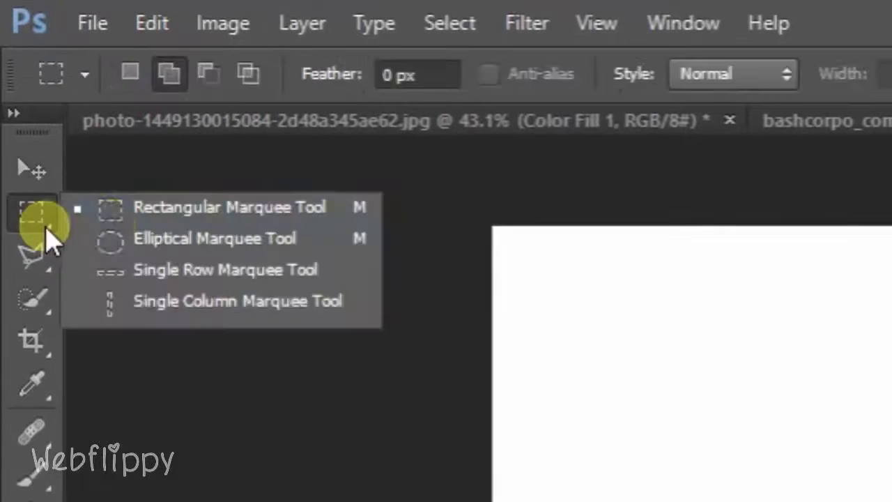
left_click(145, 221)
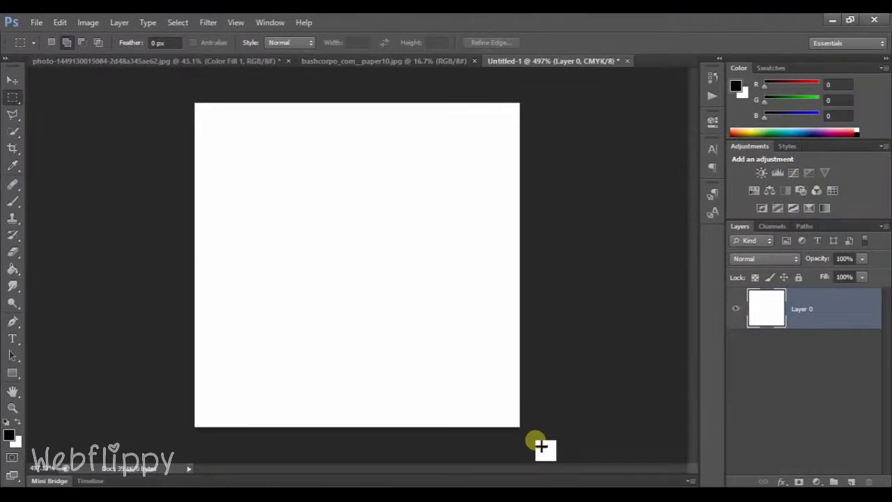
left_click_drag(541, 447, 213, 119)
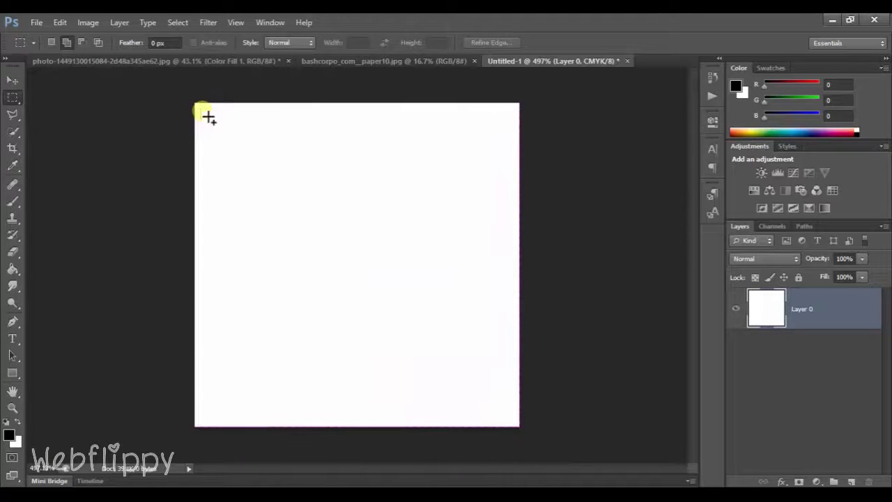
left_click_drag(208, 118, 202, 110)
key("Delete")
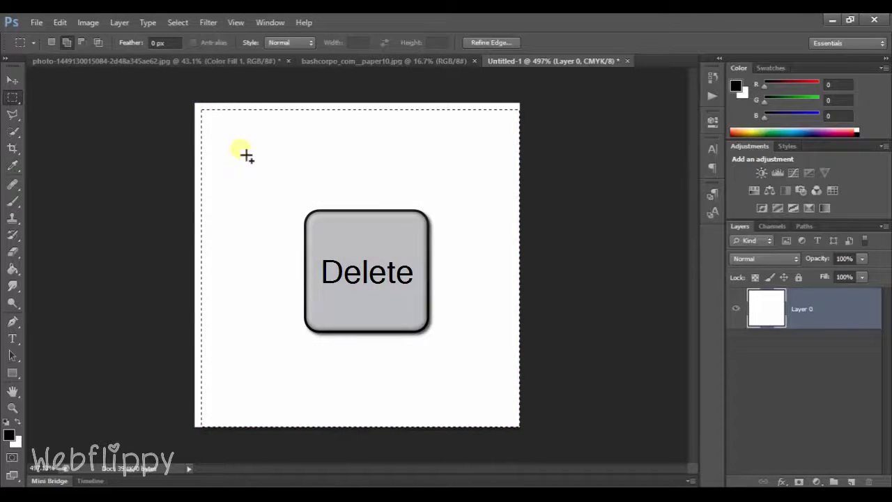
key("Delete")
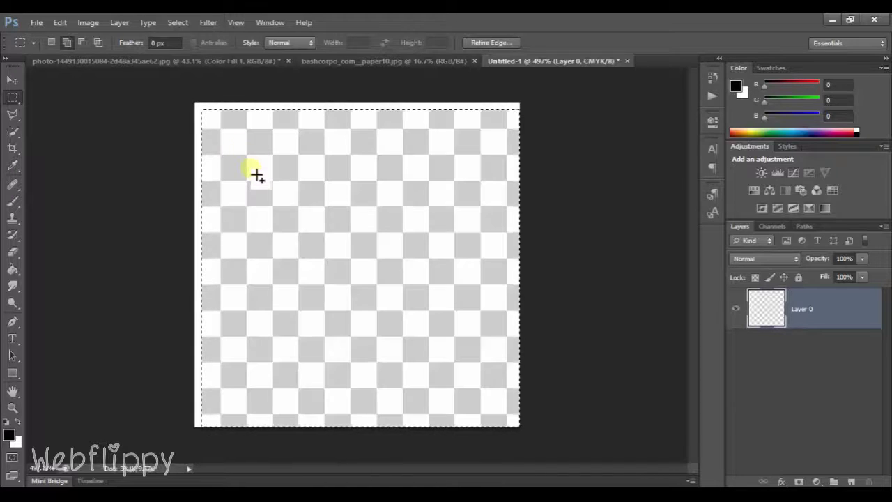
key("ctrl+d")
key("ctrl+d")
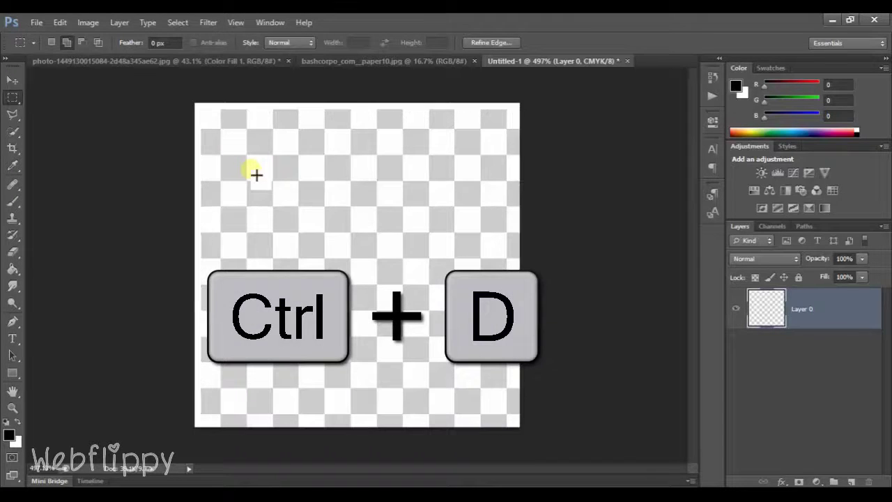
key("v")
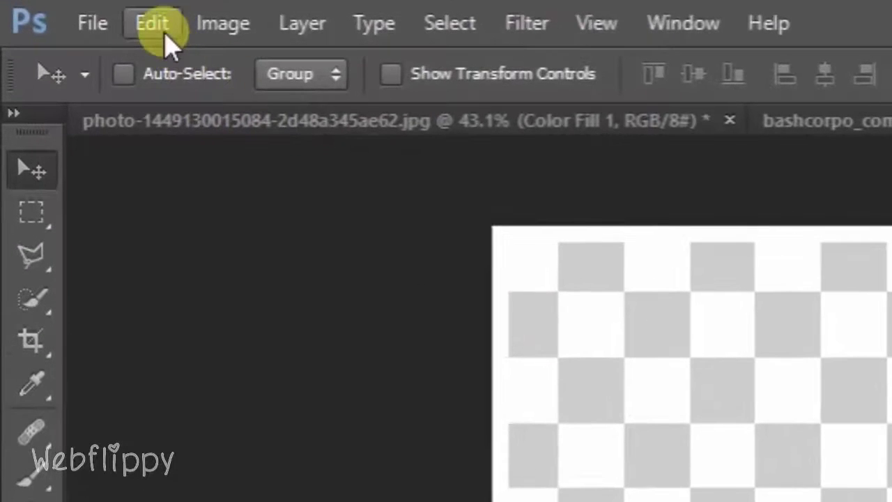
Define the canvas as a pattern named 'lines' and close Untitled-1 without saving.
left_click(62, 24)
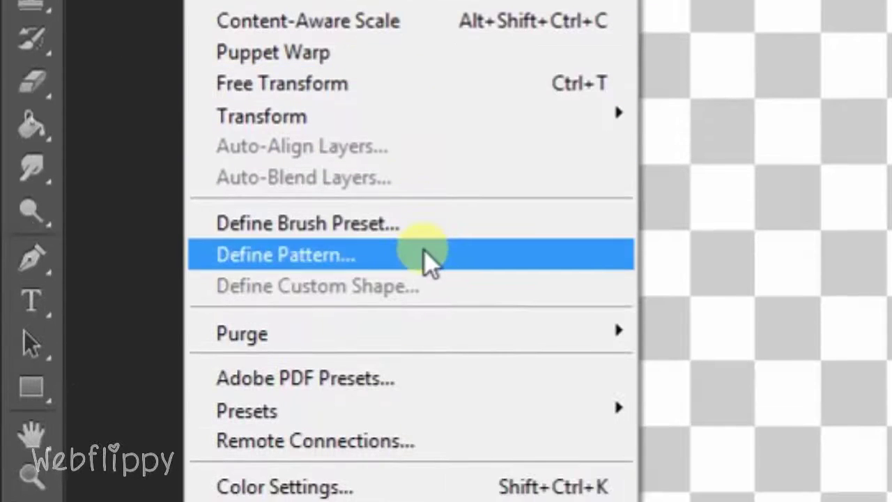
left_click(424, 253)
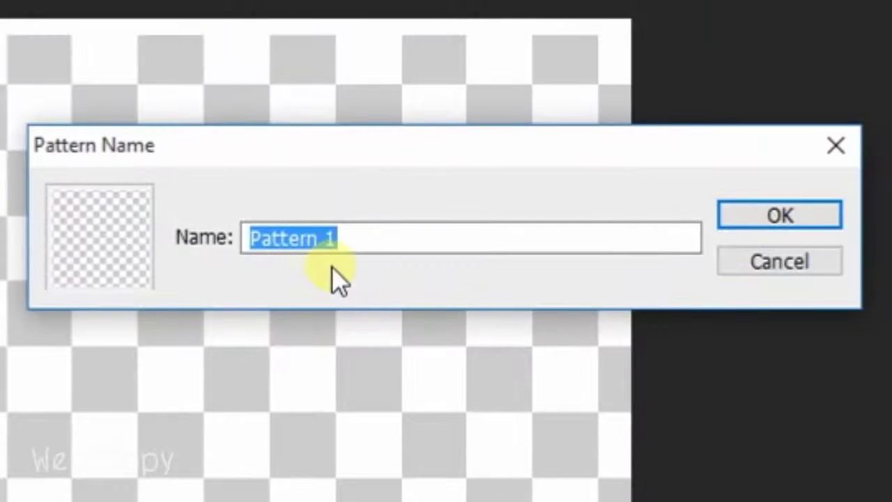
key("BackSpace")
type("lines")
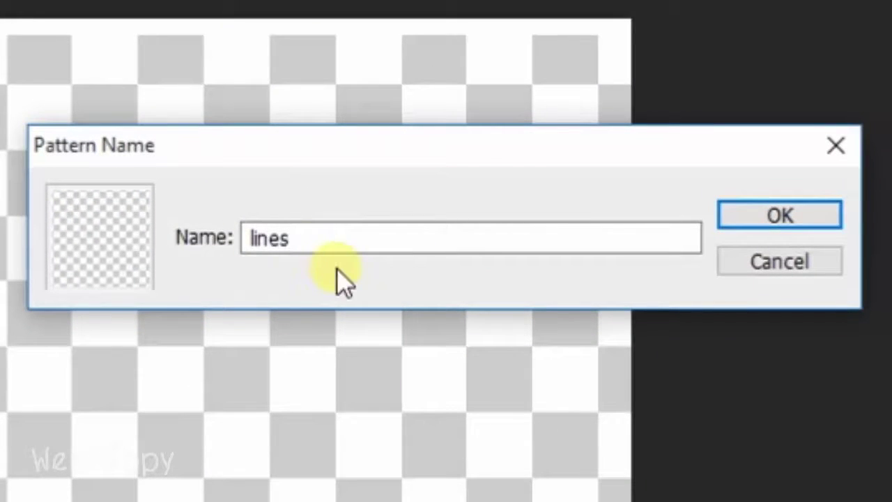
left_click(753, 219)
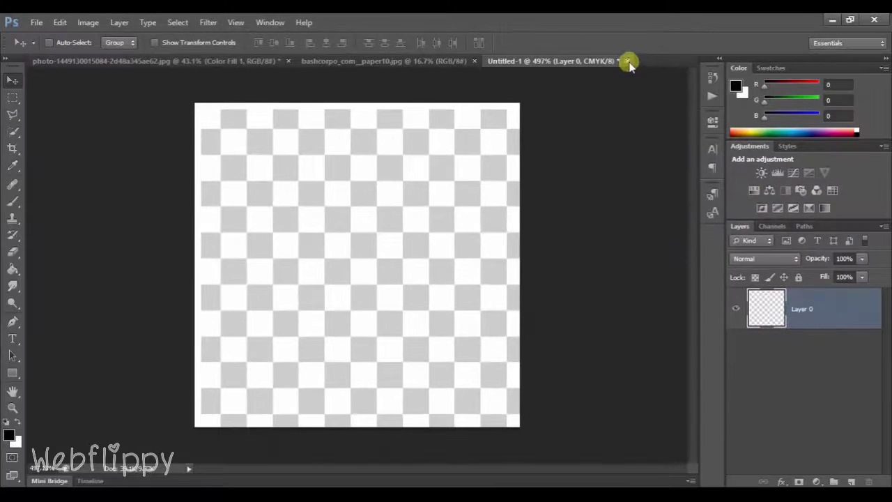
left_click(627, 60)
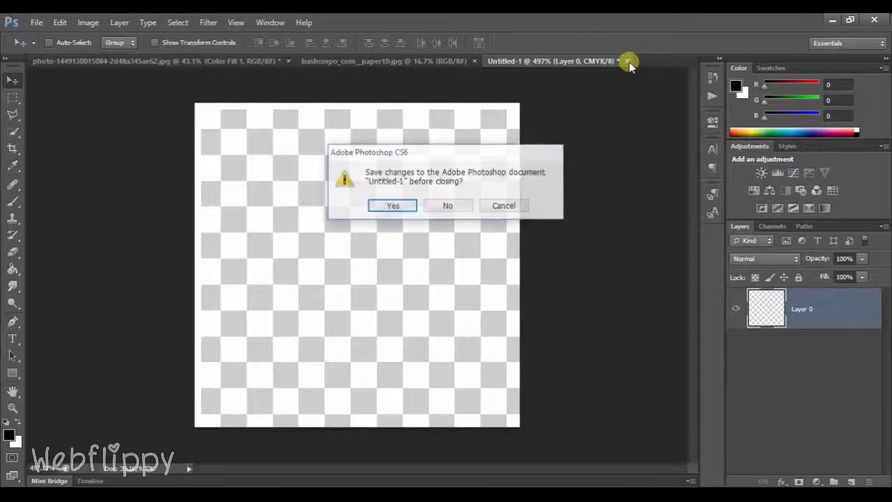
left_click(451, 206)
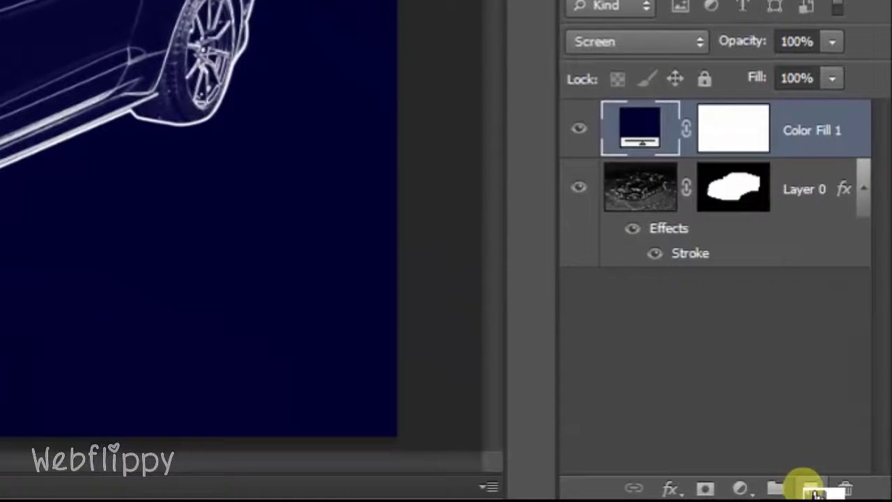
Add a new Layer 1 and fill it with the custom 'lines' pattern.
left_click(808, 487)
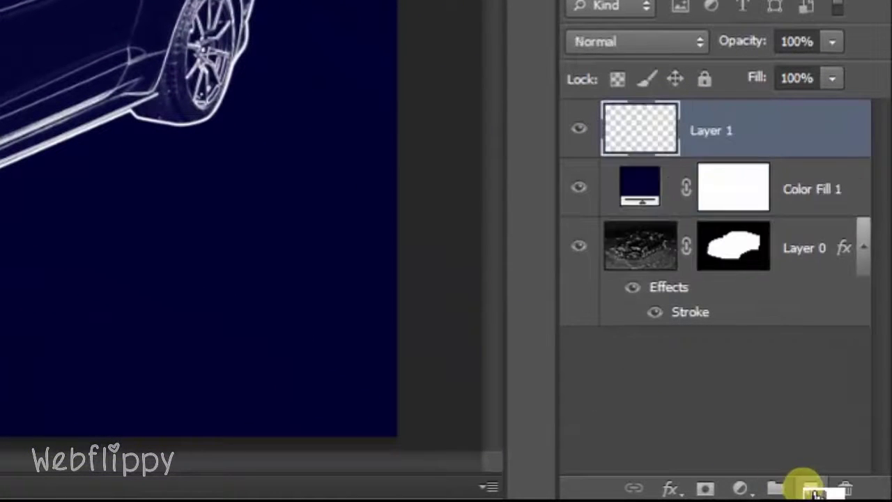
mouse_move(744, 209)
left_mouse_down()
mouse_move(735, 150)
mouse_move(687, 149)
left_mouse_up()
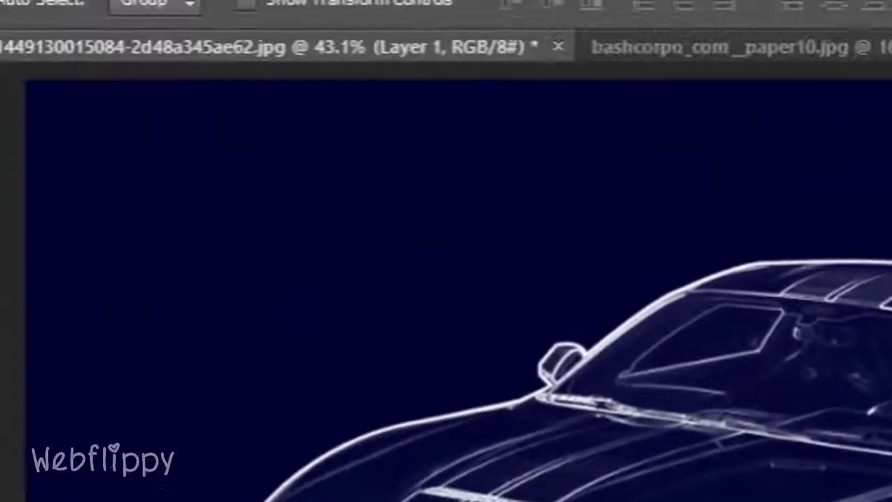
left_click(166, 32)
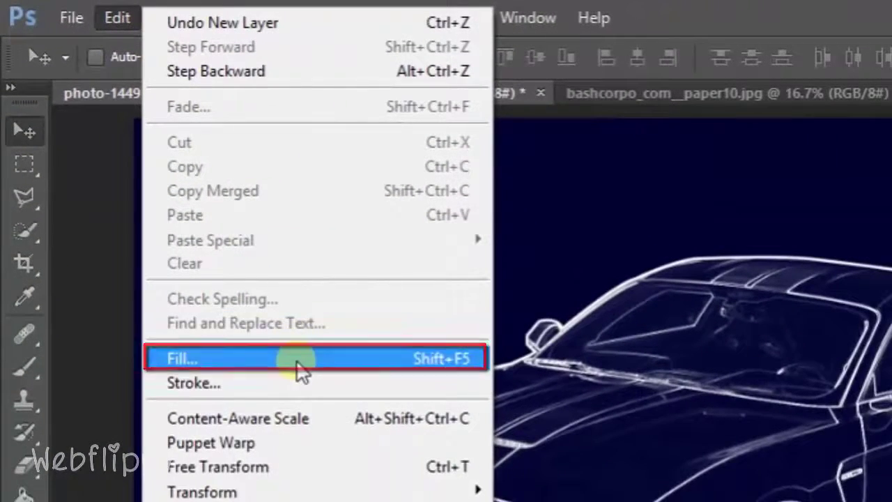
left_click(296, 360)
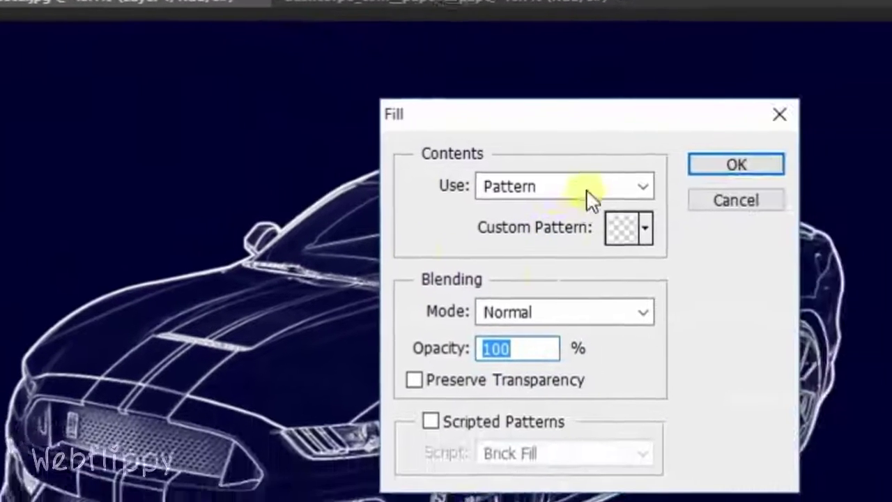
left_click(790, 262)
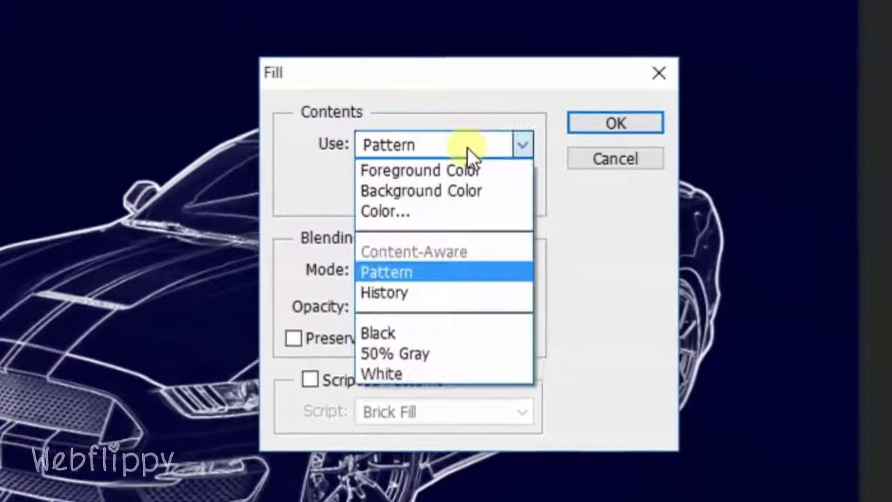
left_click(471, 273)
left_click(527, 187)
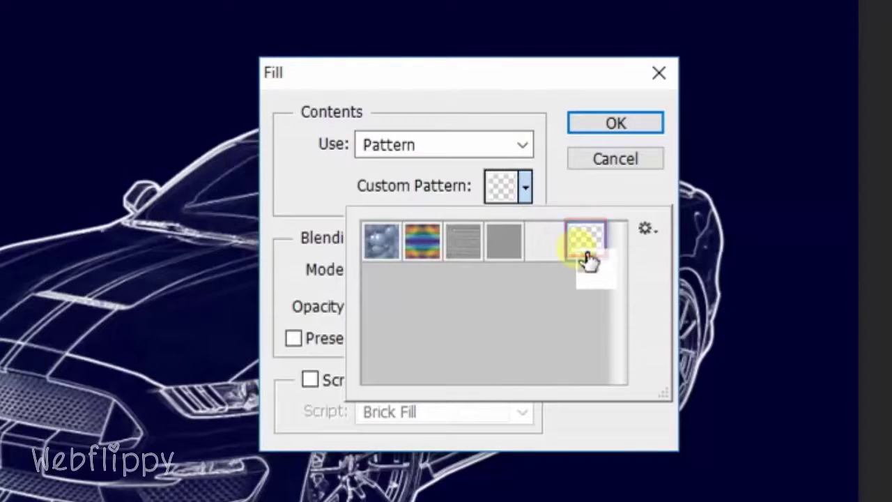
left_click(523, 192)
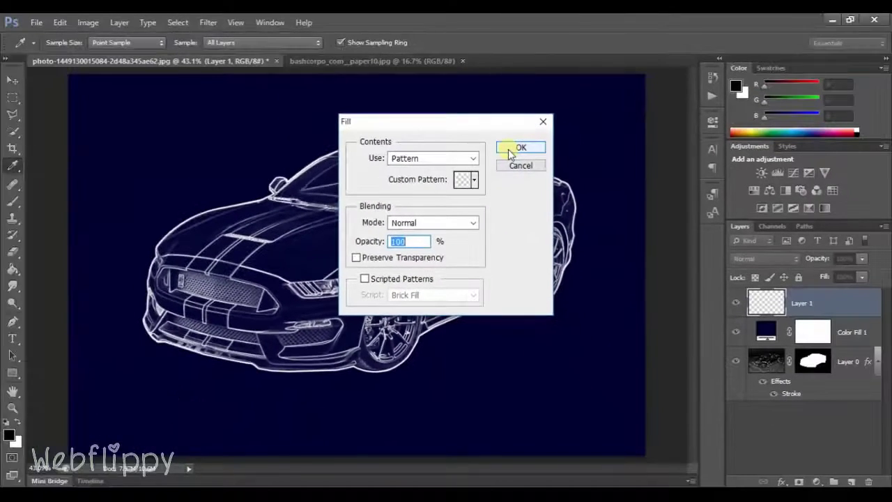
left_click(519, 148)
key("v")
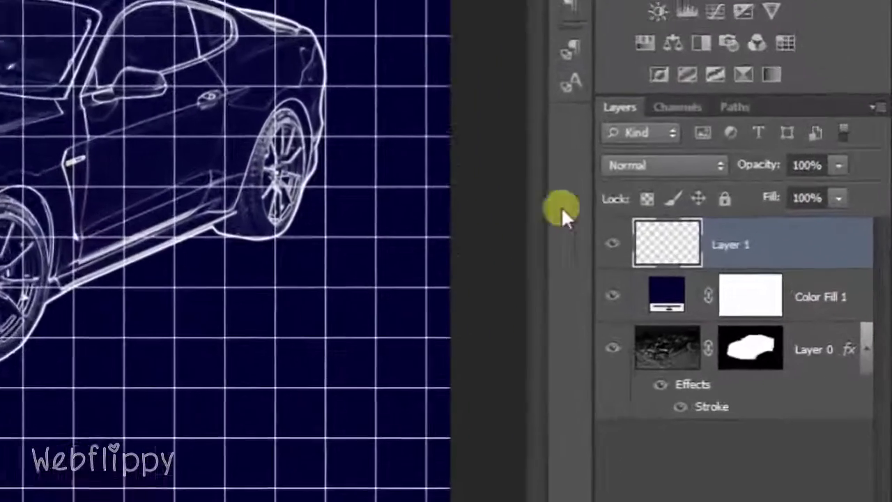
Lower the grid layer's opacity to 40%.
left_click_drag(767, 301, 793, 301)
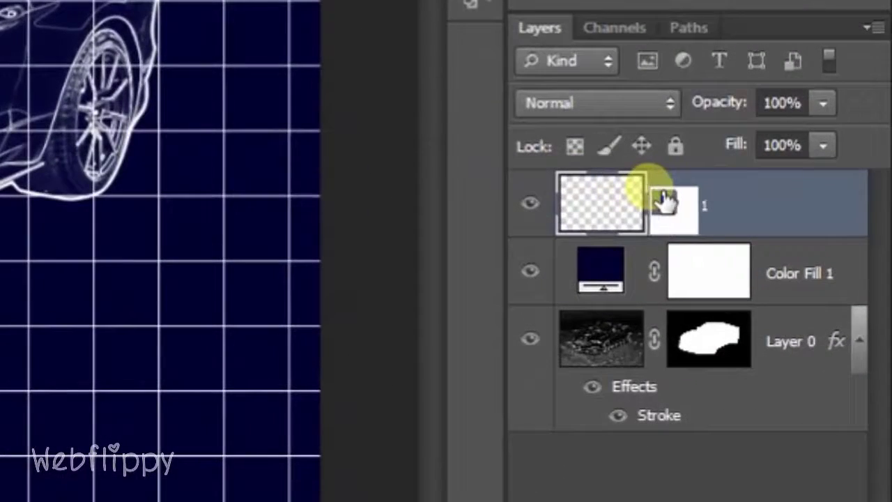
left_click(774, 103)
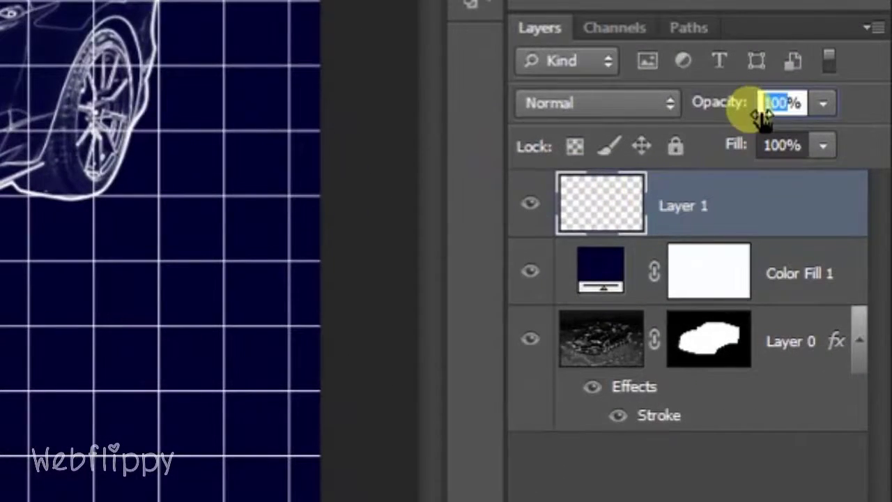
type("40")
key("Return")
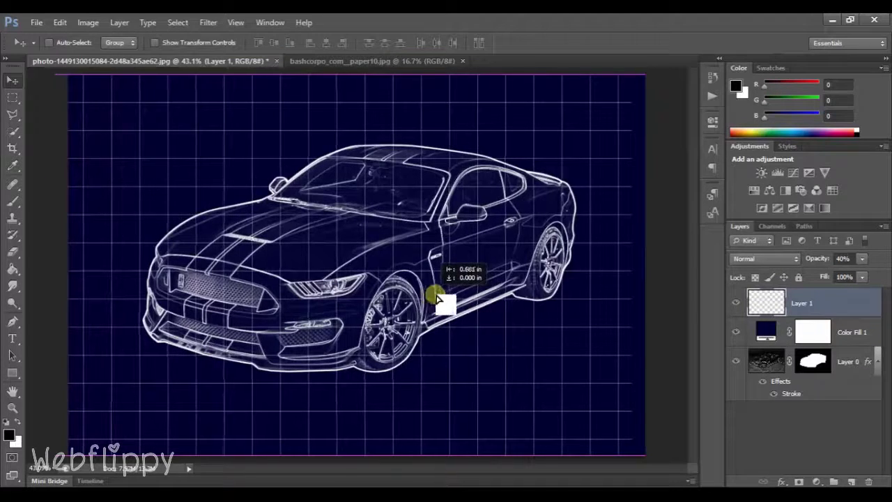
Nudge the grid slightly and scale it up to about 103%.
left_click_drag(453, 304, 451, 300)
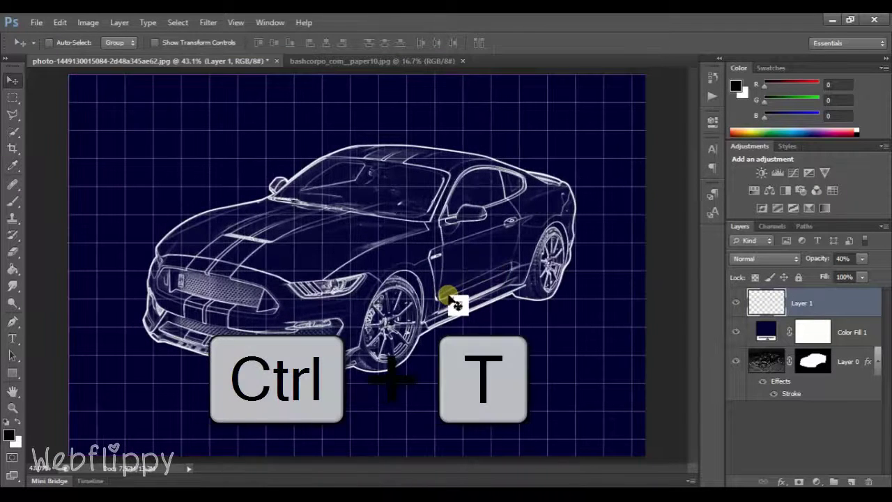
key("ctrl+t")
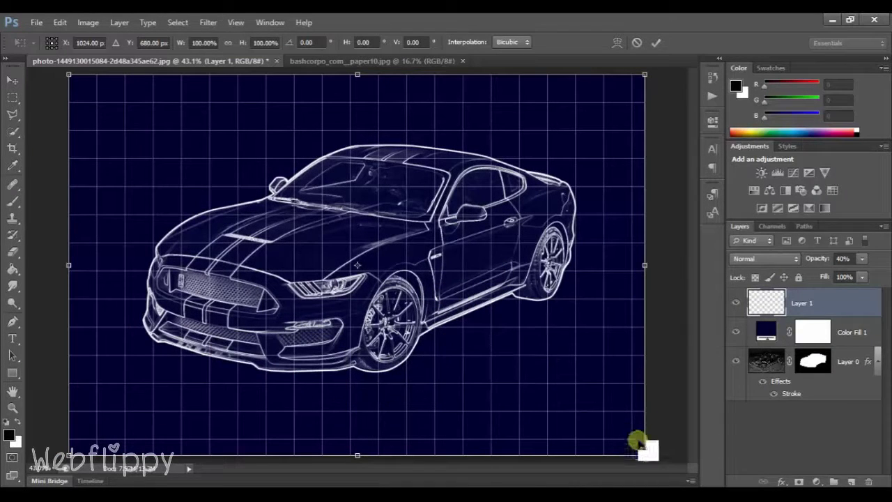
mouse_move(645, 456)
left_mouse_down()
mouse_move(668, 473)
mouse_move(665, 467)
left_mouse_up()
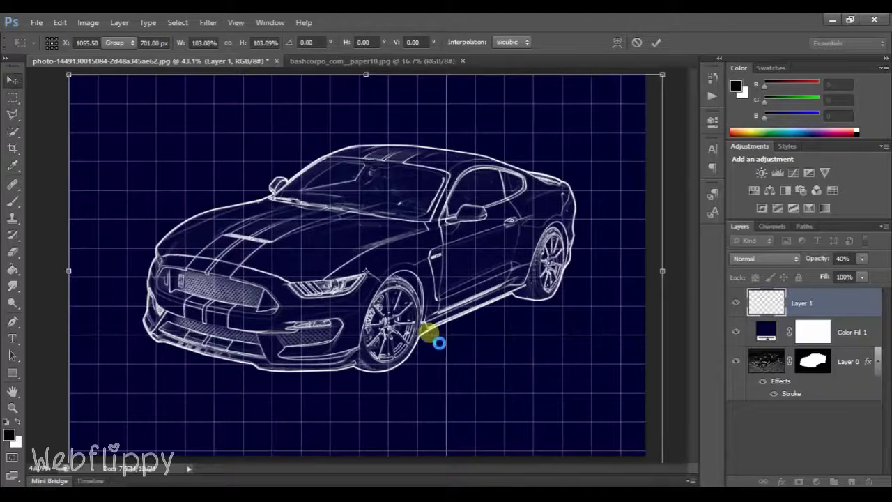
double_click(437, 342)
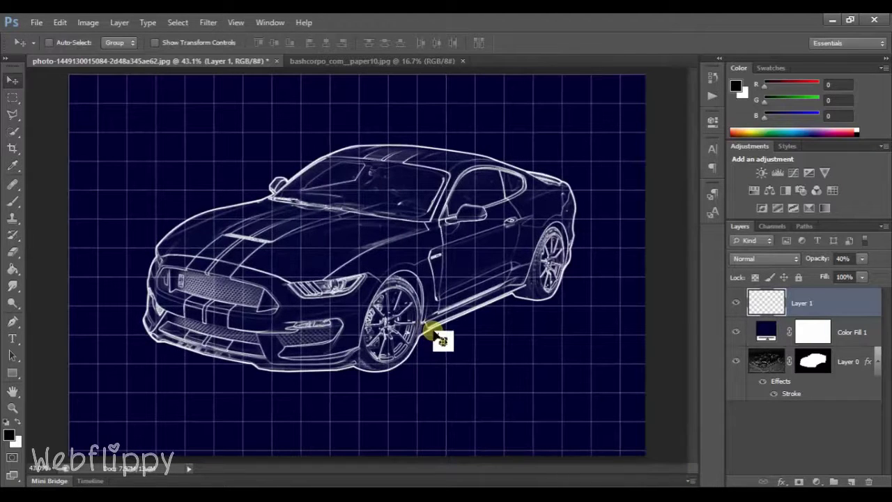
Bring the paper texture into the car document, rotate it -90°, and scale it to cover the canvas.
left_click(355, 62)
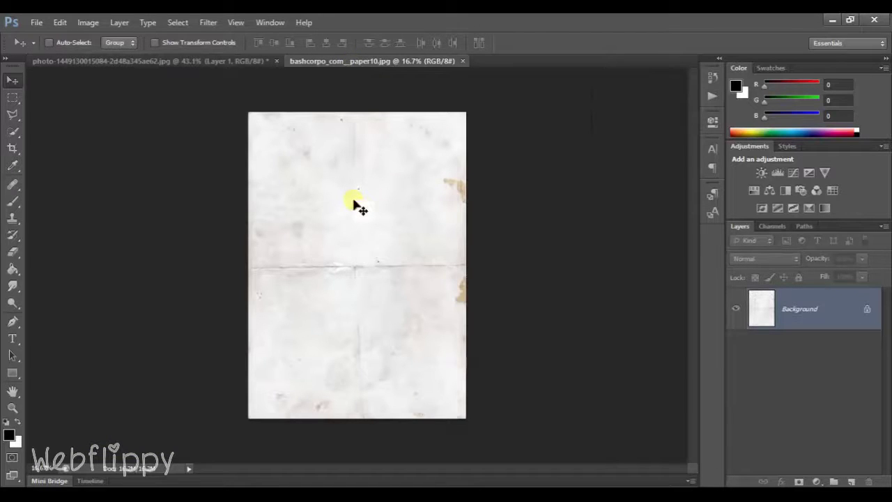
mouse_move(353, 201)
left_mouse_down()
mouse_move(232, 64)
mouse_move(299, 258)
mouse_move(328, 269)
left_mouse_up()
key("ctrl+t")
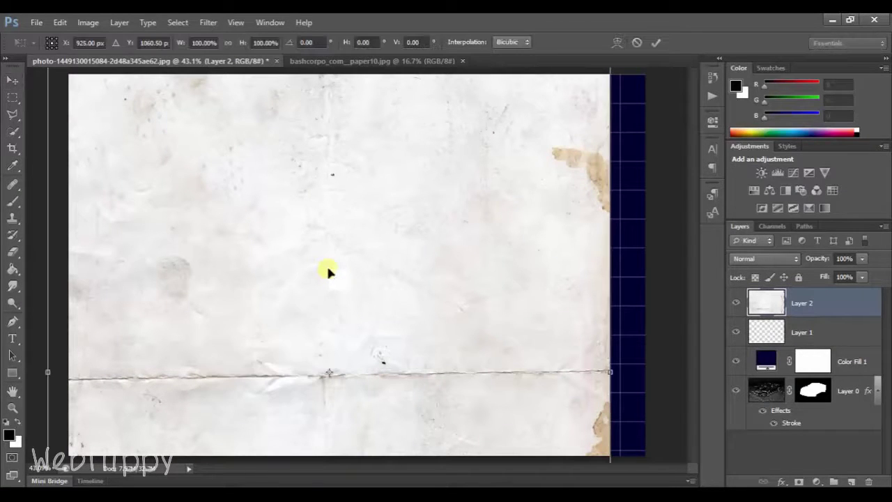
key("ctrl+0")
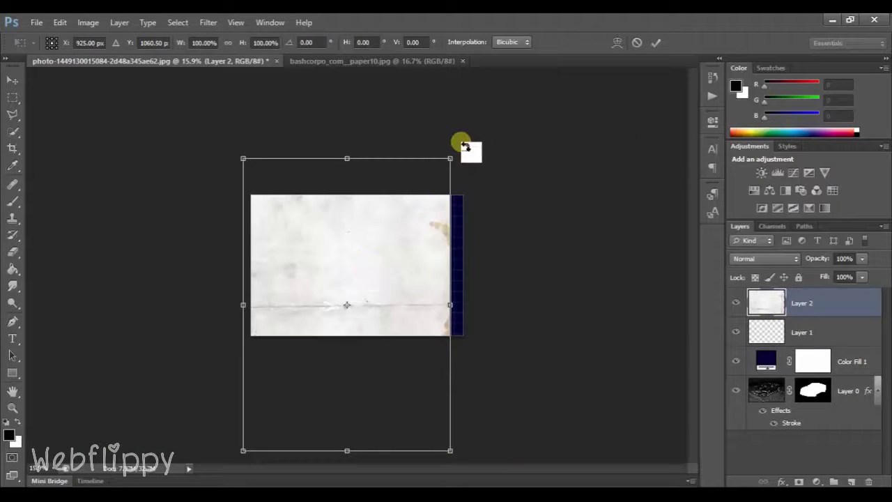
left_click_drag(463, 145, 179, 210)
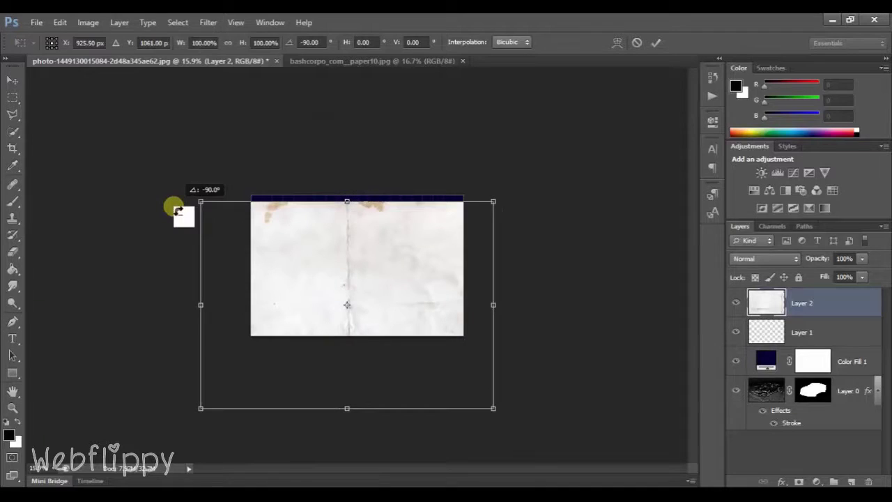
left_click_drag(296, 250, 343, 249)
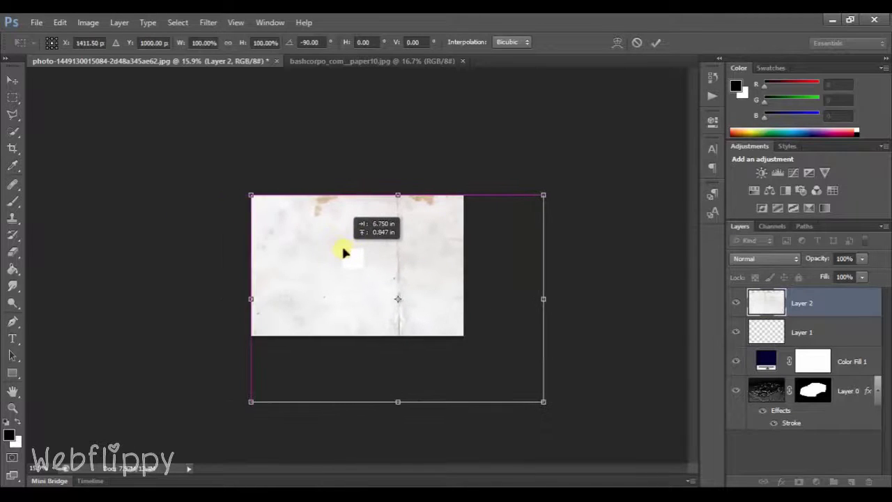
left_click_drag(543, 401, 466, 346)
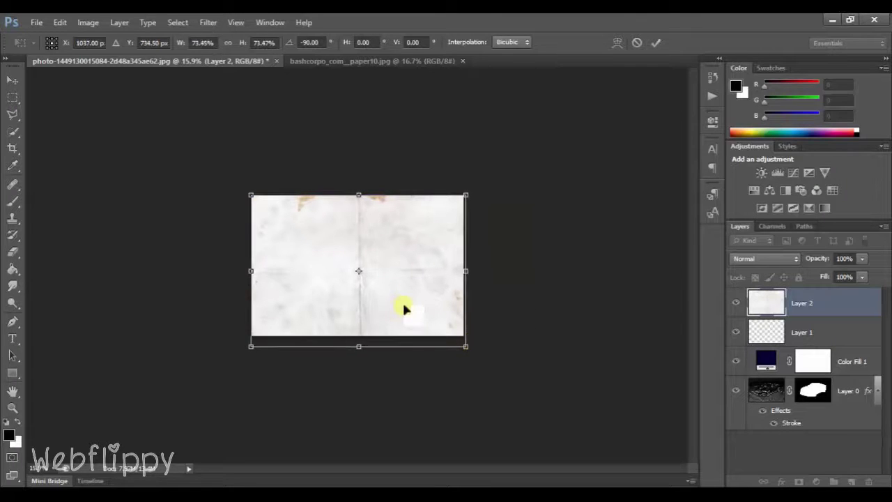
double_click(403, 306)
key("ctrl+0")
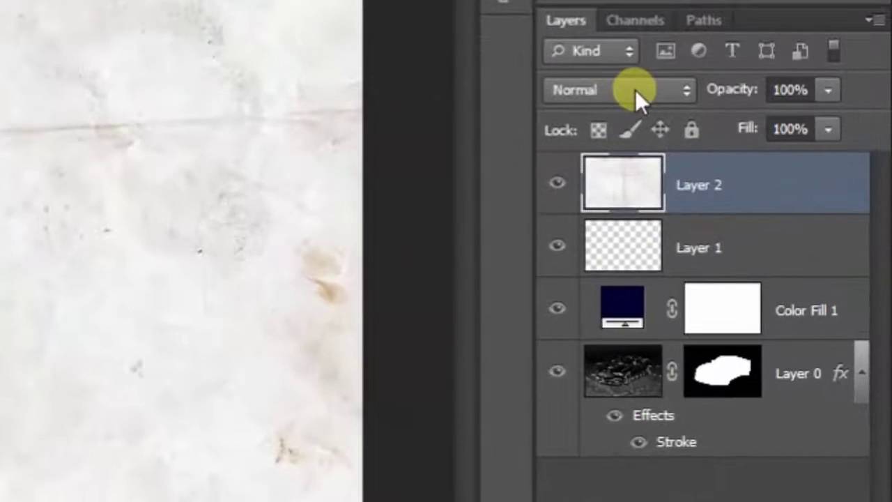
Set Layer 2's blend mode to Soft Light.
left_click(772, 258)
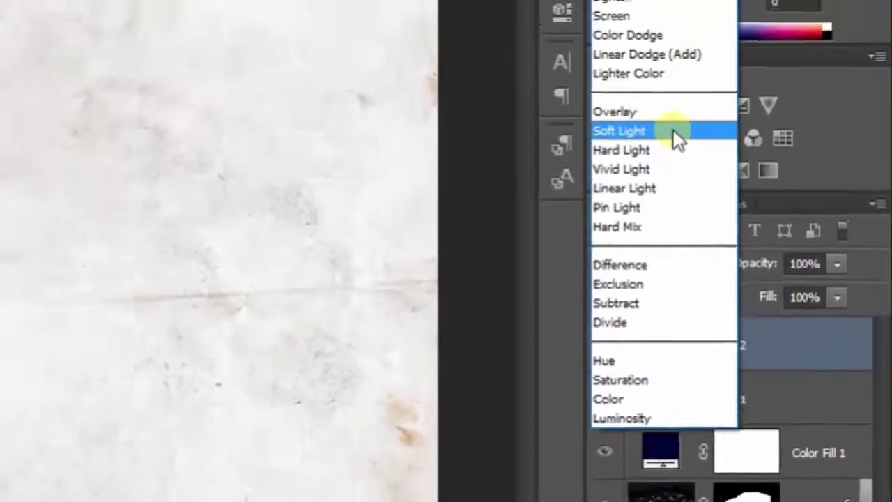
left_click(636, 110)
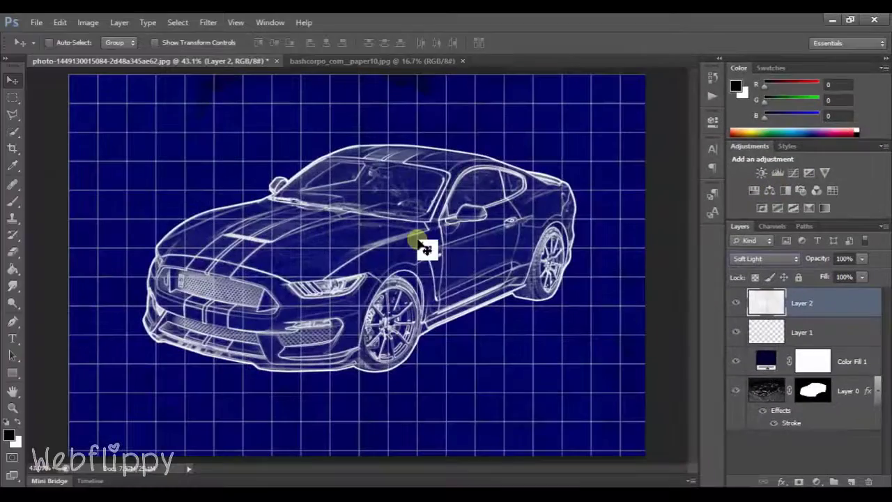